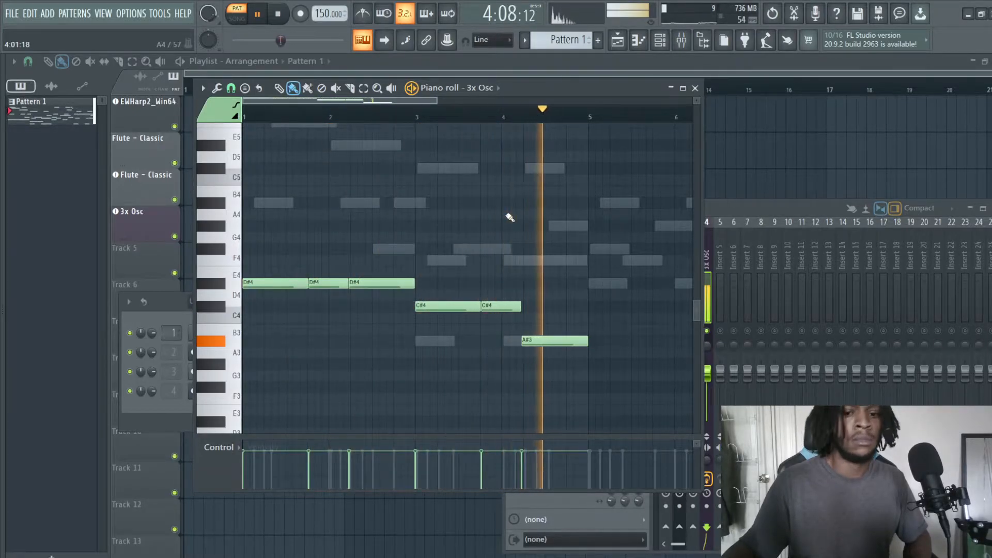
Step: Stop the playback and open the 3x Osc instrument's settings from the channel rack
{"action": "key", "text": "space"}
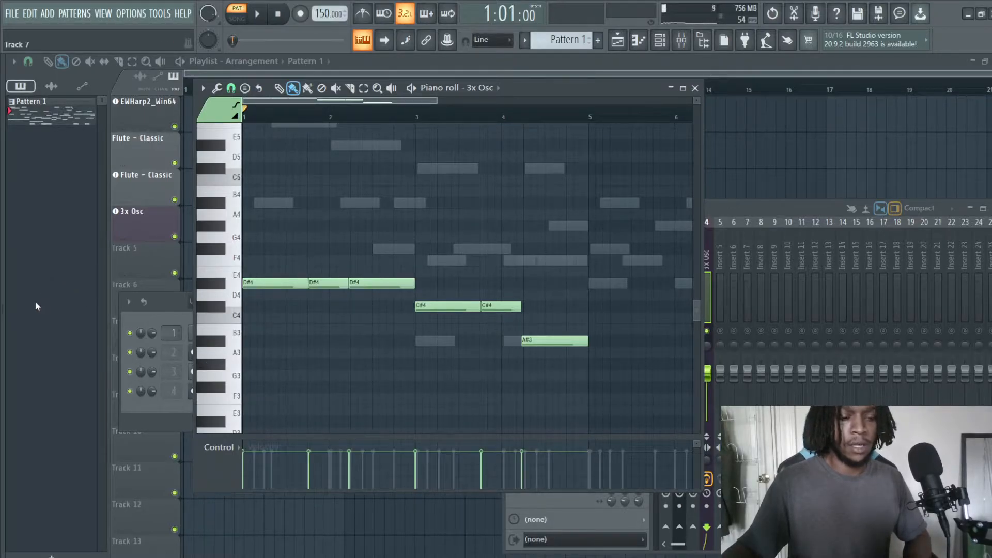
{"action": "left_click", "coordinate": [3, 309]}
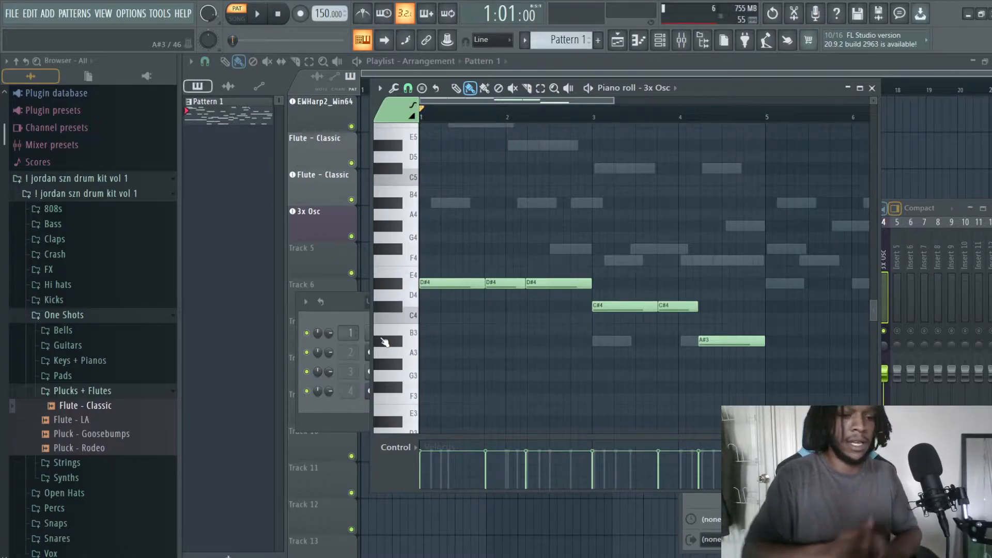
{"action": "left_click", "coordinate": [327, 406]}
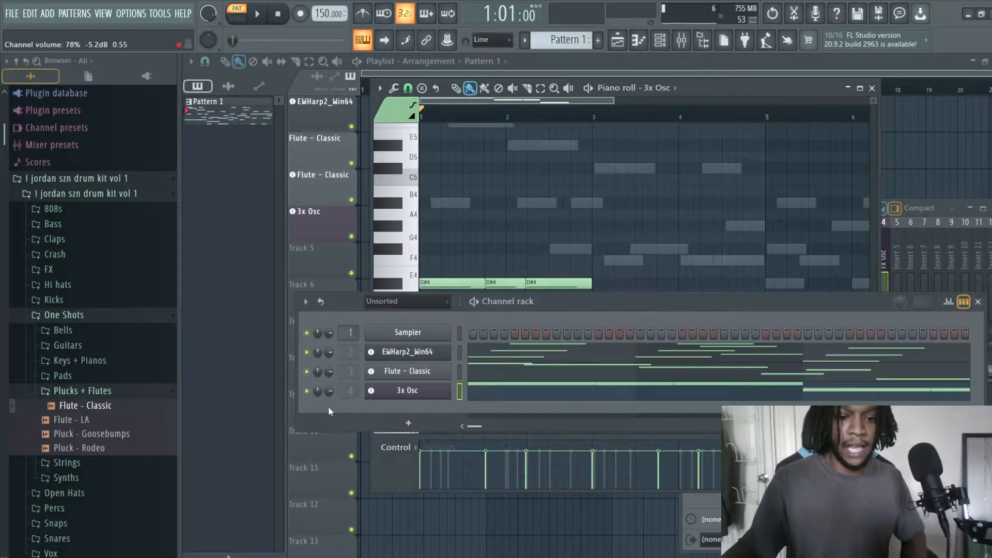
{"action": "left_click", "coordinate": [416, 396]}
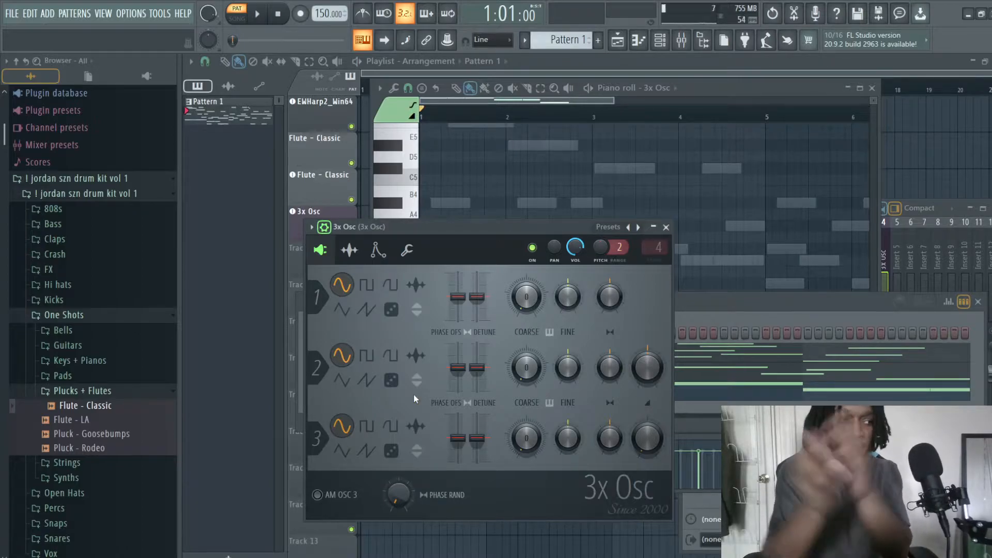
Step: Try triangle waves on oscillators 1 and 2 of 3x Osc and return both to sine waves
{"action": "left_click", "coordinate": [344, 311]}
{"action": "left_click", "coordinate": [350, 387]}
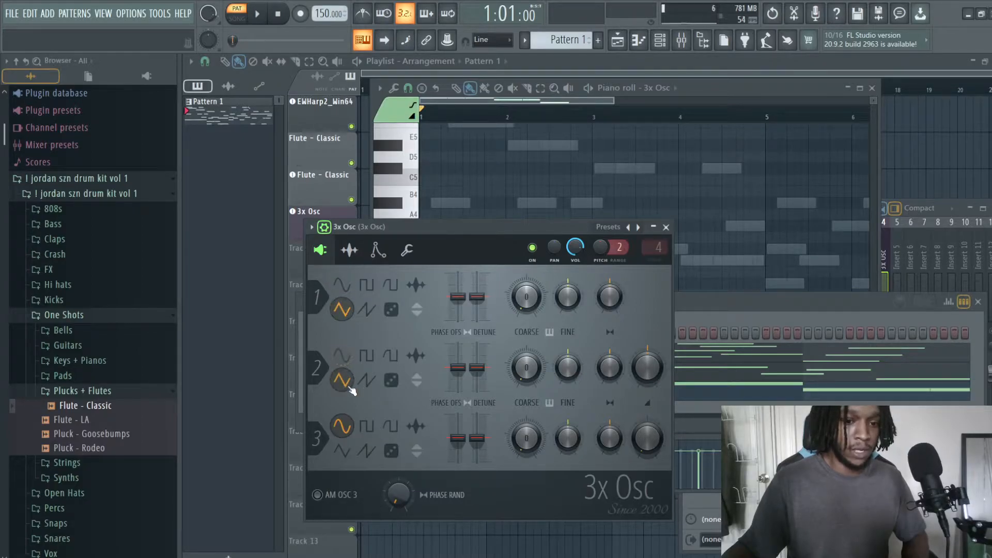
{"action": "left_click", "coordinate": [341, 355]}
{"action": "left_click", "coordinate": [341, 285]}
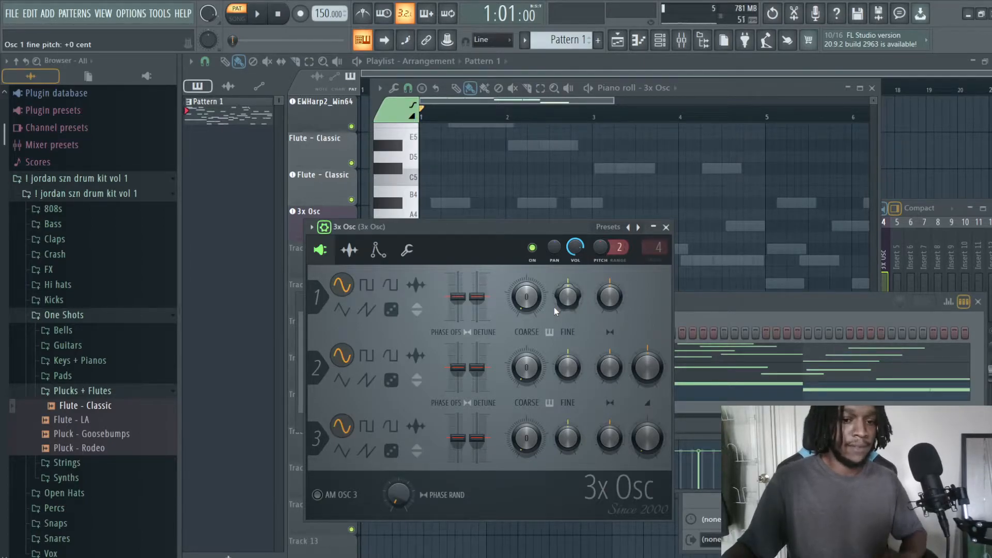
Step: Audition the pattern with oscillator 2 on a triangle wave and again with it set back to sine
{"action": "left_click", "coordinate": [342, 380]}
{"action": "key", "text": "space"}
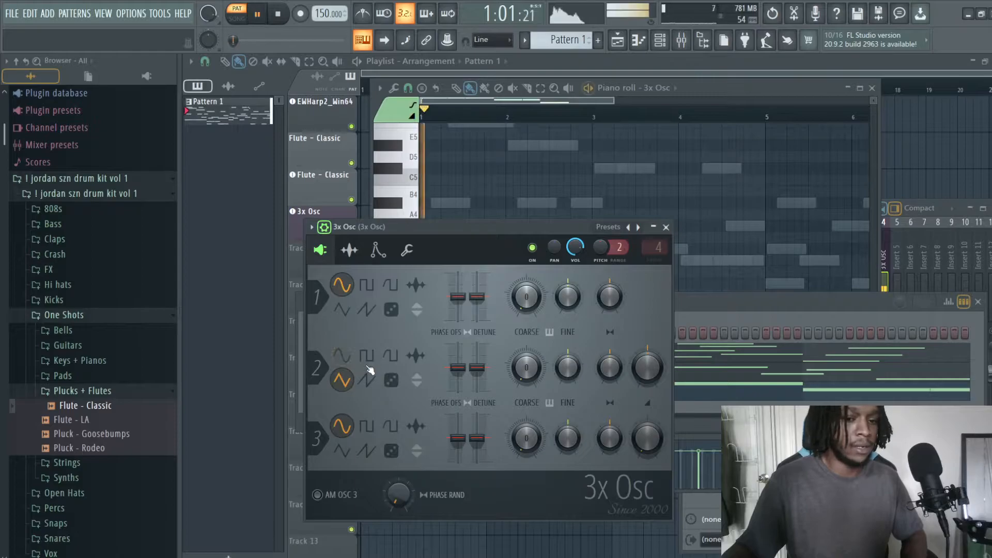
{"action": "key", "text": "space"}
{"action": "left_click", "coordinate": [342, 355]}
{"action": "key", "text": "space"}
{"action": "key", "text": "space"}
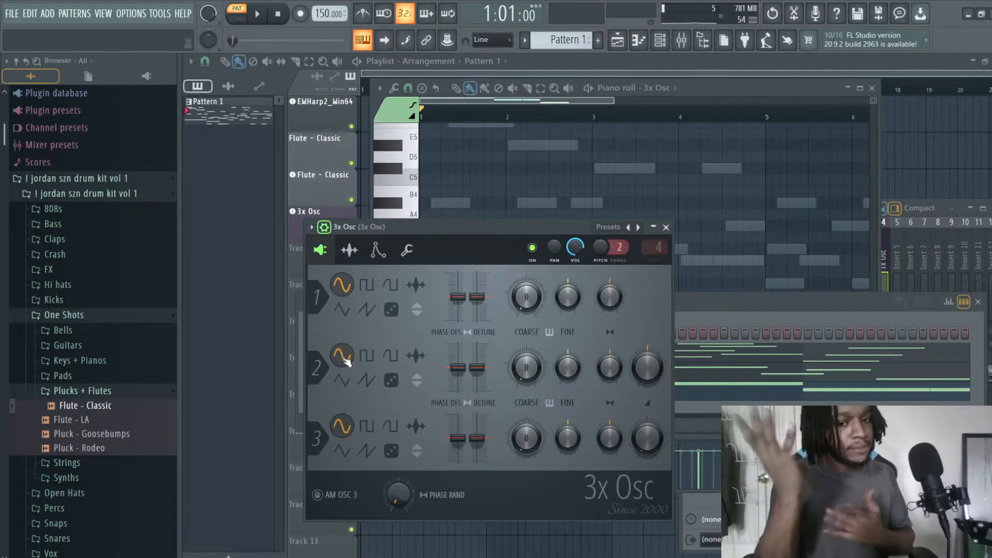
Step: Examine the envelope, sample and miscellaneous settings of 3x Osc, listening to the pattern in between
{"action": "left_click", "coordinate": [378, 251]}
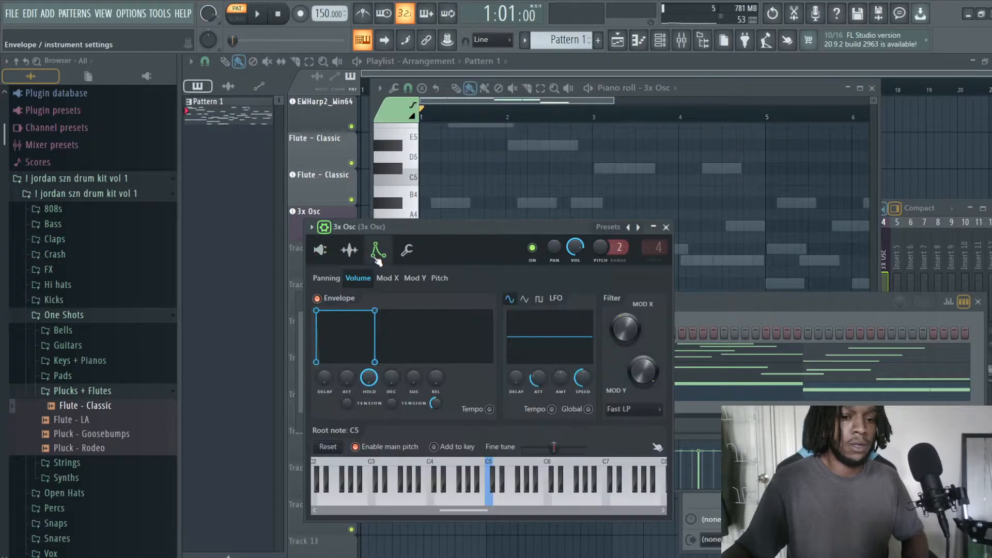
{"action": "left_click", "coordinate": [439, 278]}
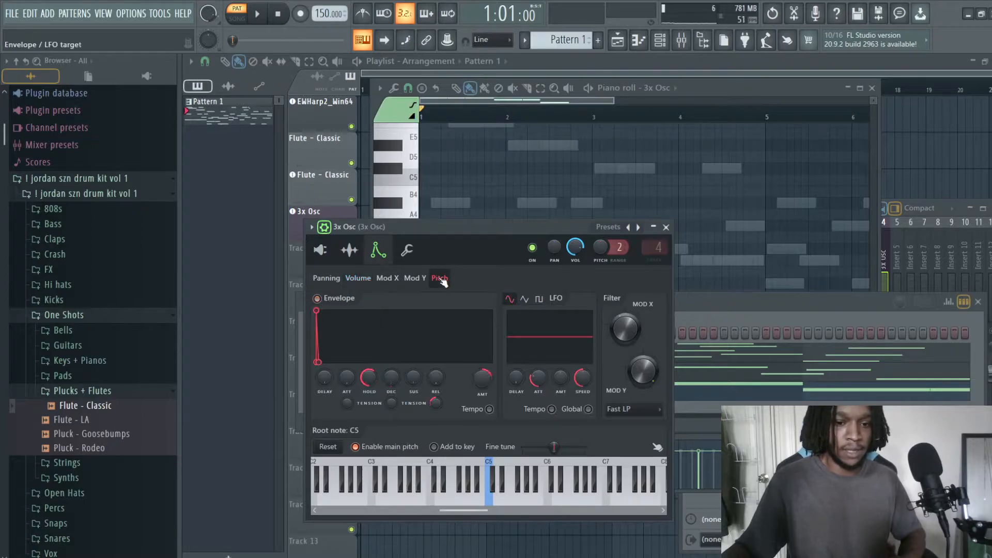
{"action": "left_click", "coordinate": [350, 250]}
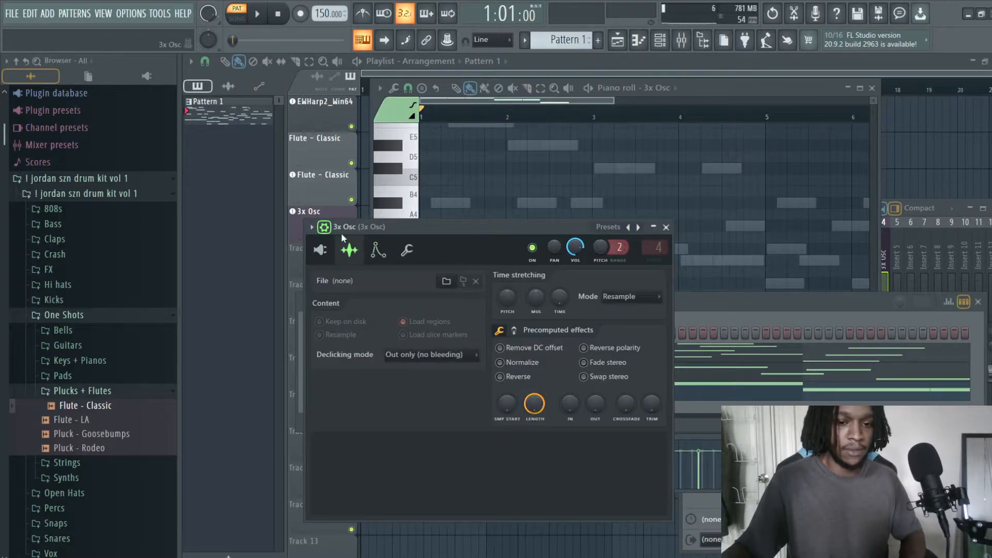
{"action": "key", "text": "space"}
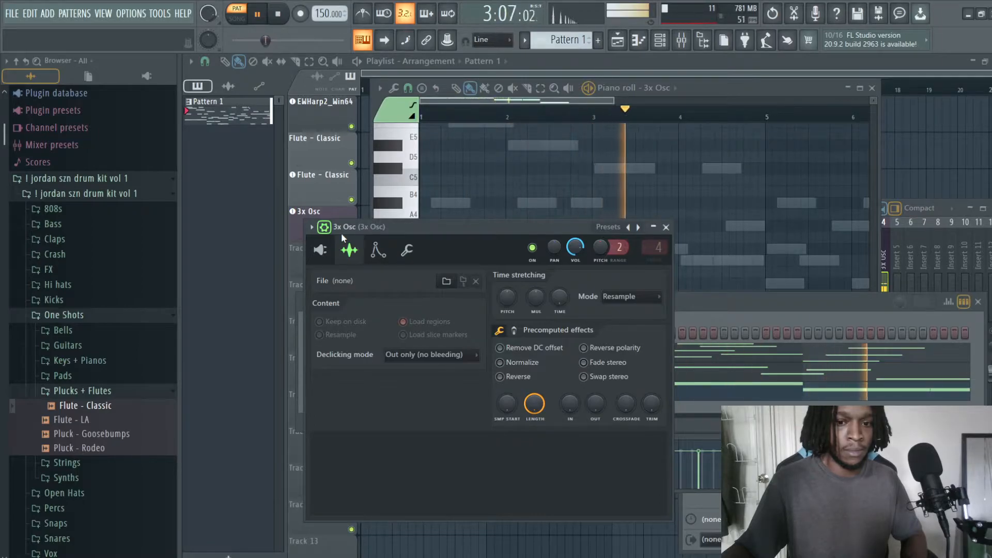
{"action": "key", "text": "space"}
{"action": "left_click", "coordinate": [378, 250]}
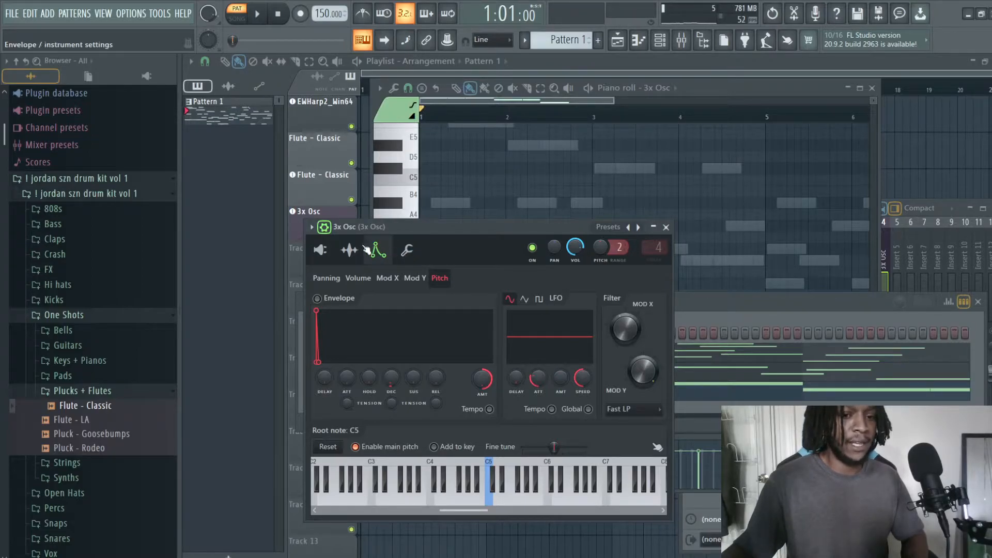
{"action": "left_click", "coordinate": [350, 250]}
{"action": "left_click", "coordinate": [378, 250]}
{"action": "left_click", "coordinate": [406, 250]}
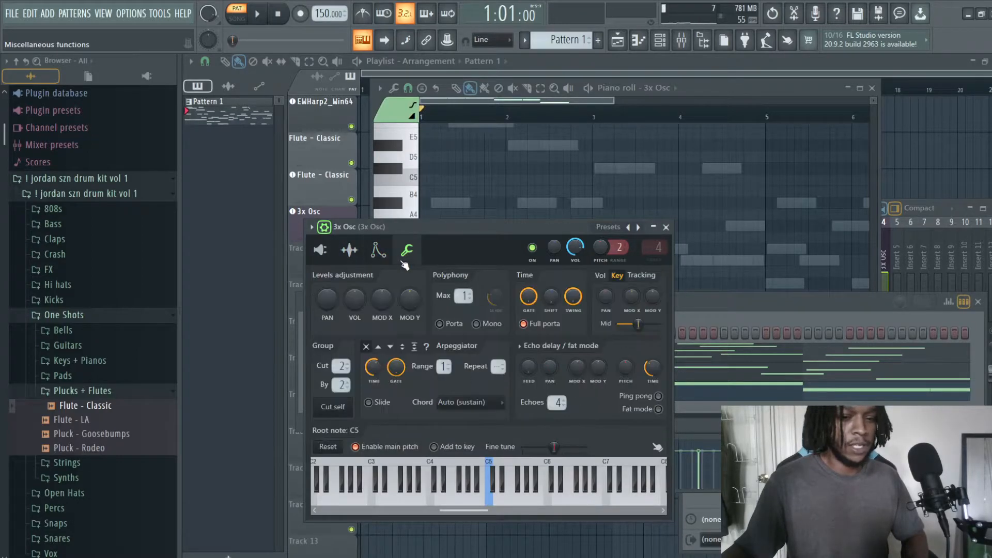
{"action": "left_click", "coordinate": [349, 250]}
Step: Enable the volume envelope of 3x Osc, try a 35% release time and return the release to zero
{"action": "left_click", "coordinate": [377, 251]}
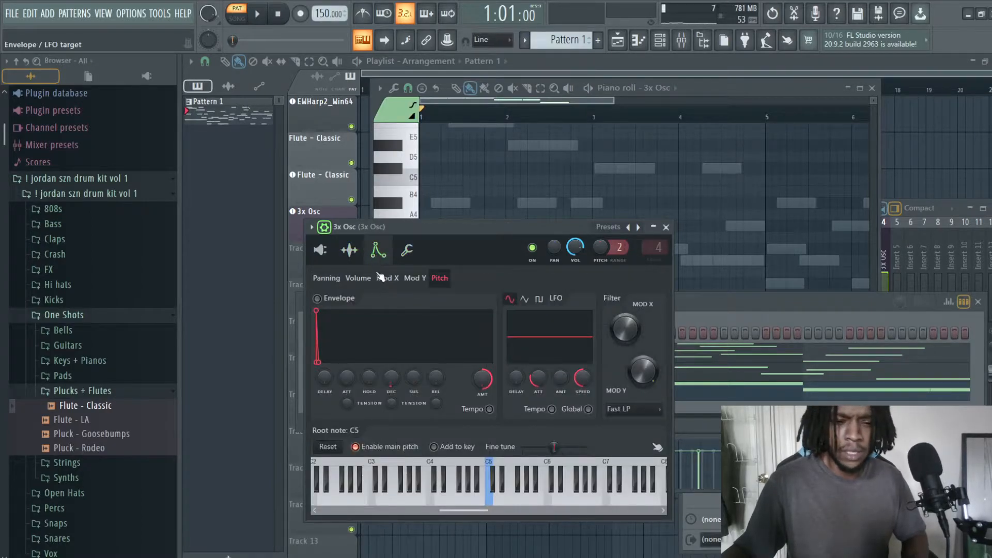
{"action": "left_click", "coordinate": [357, 278]}
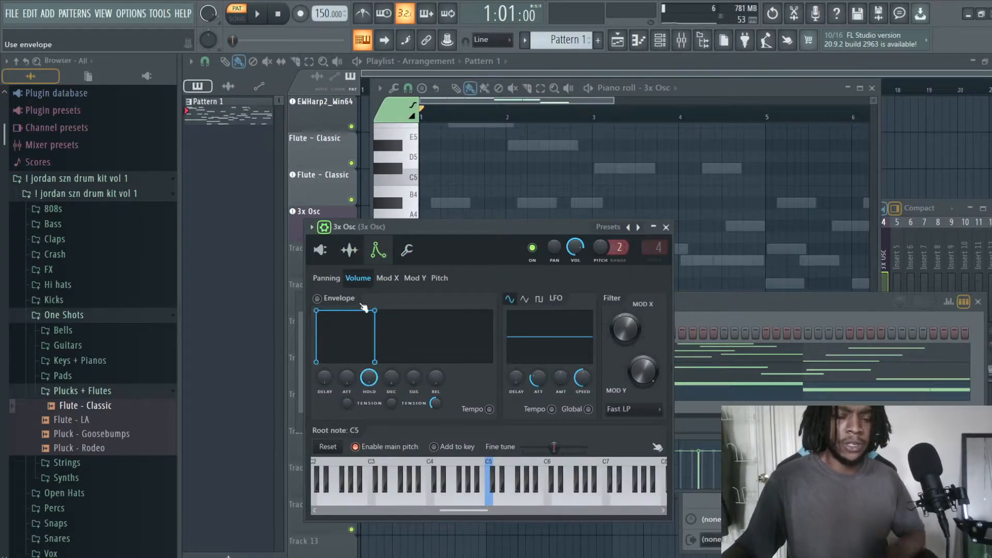
{"action": "left_click", "coordinate": [318, 298]}
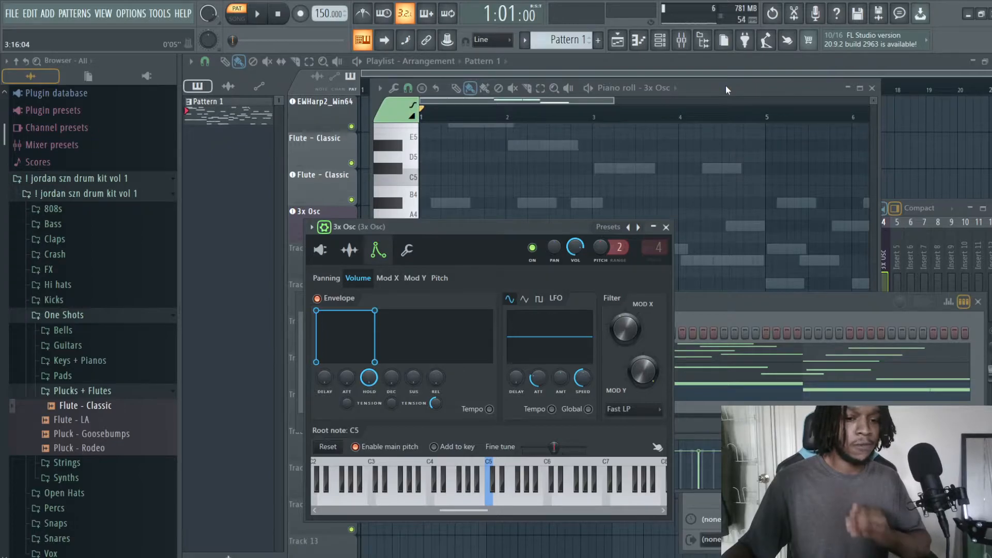
{"action": "left_click_drag", "start_coordinate": [369, 377], "coordinate": [436, 368]}
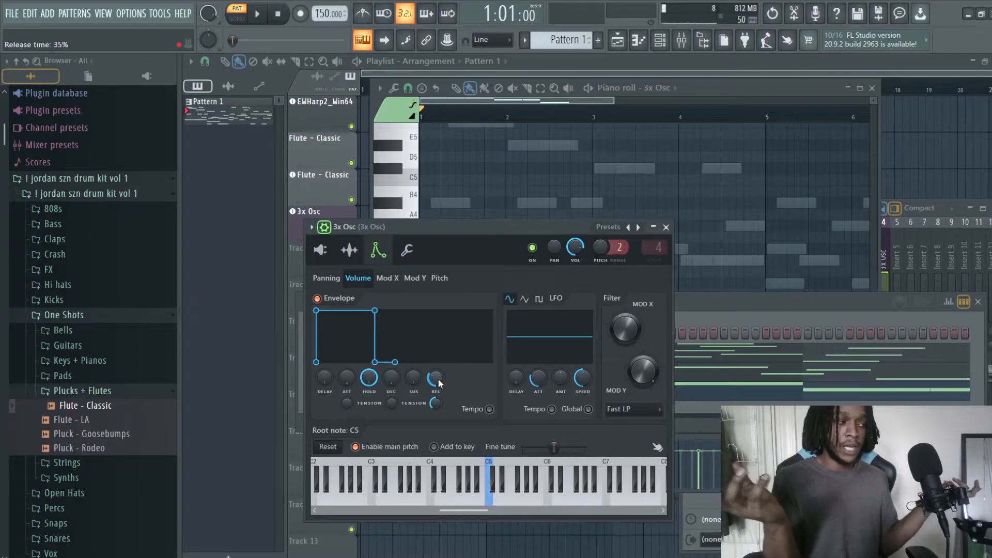
{"action": "left_click_drag", "start_coordinate": [438, 382], "coordinate": [438, 413]}
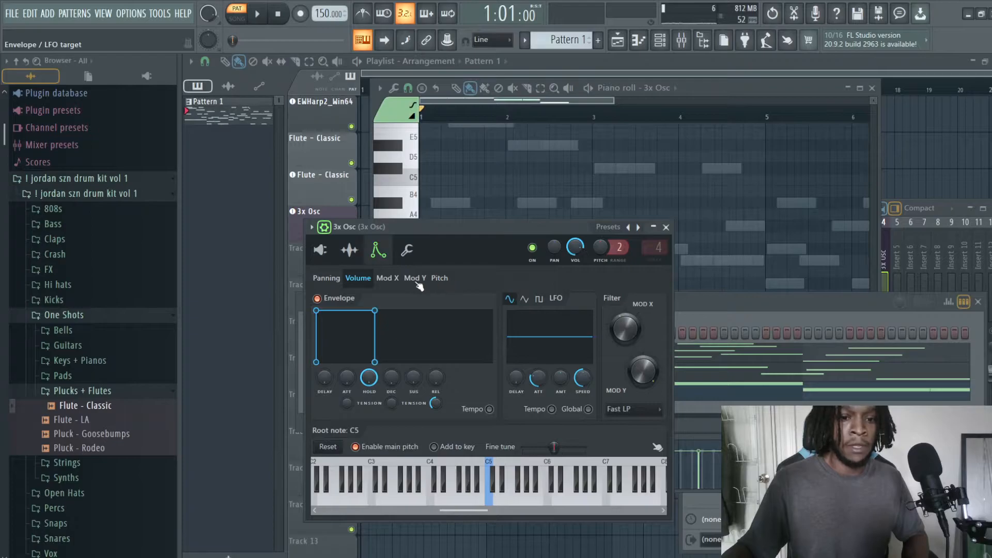
Step: Enable the pitch envelope of 3x Osc, set its decay time to 3% and audition the pattern
{"action": "left_click", "coordinate": [388, 278]}
{"action": "left_click", "coordinate": [415, 279]}
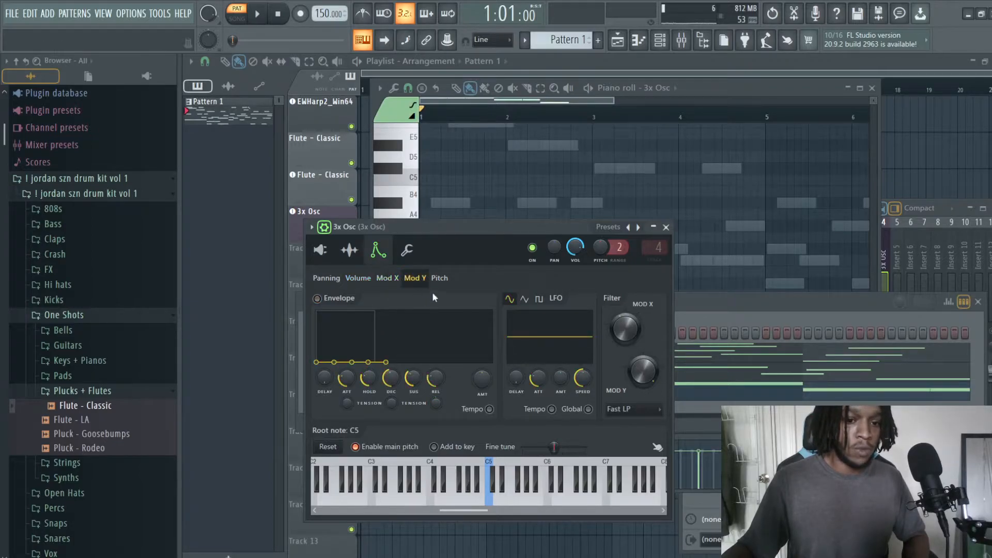
{"action": "left_click", "coordinate": [336, 279]}
{"action": "left_click", "coordinate": [439, 278]}
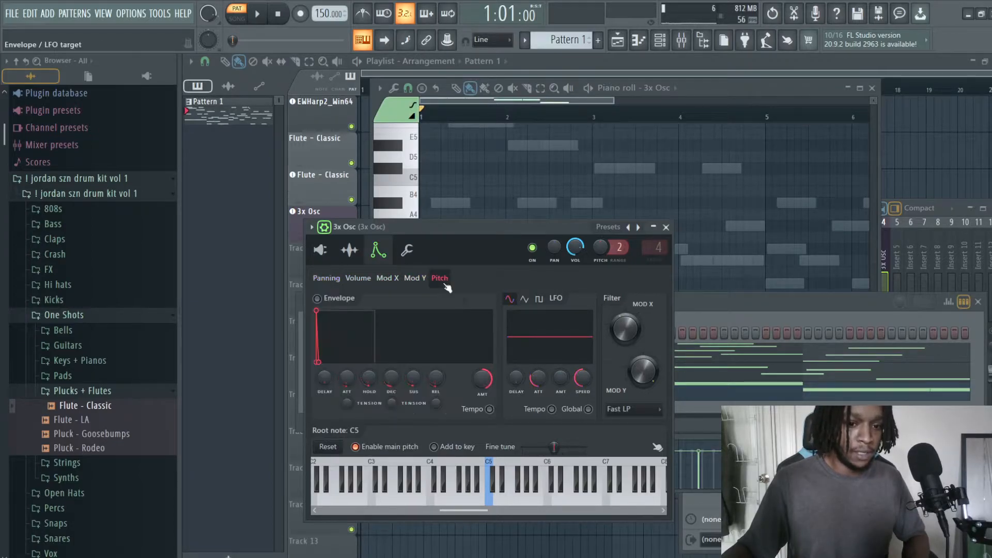
{"action": "left_click", "coordinate": [316, 299]}
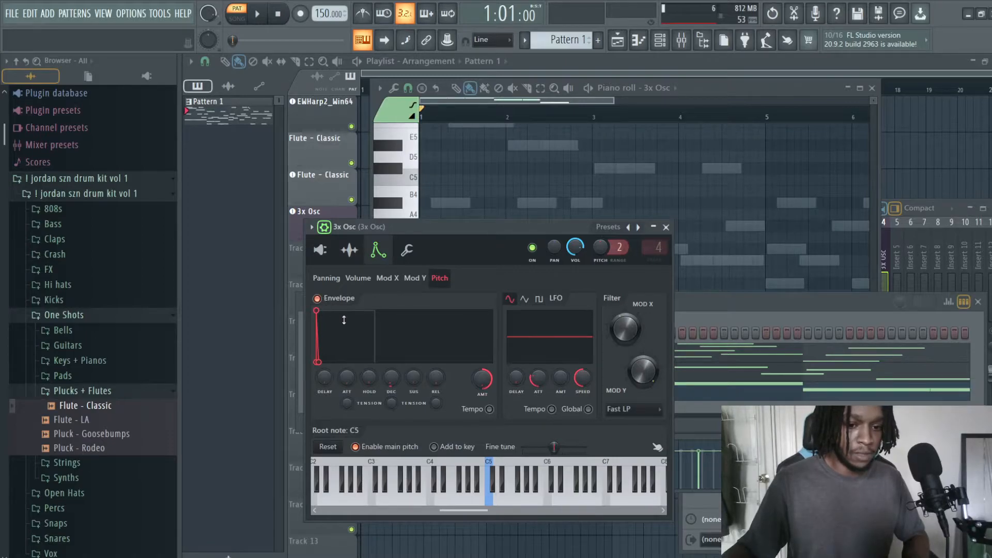
{"action": "mouse_move", "coordinate": [489, 389]}
{"action": "left_mouse_down"}
{"action": "mouse_move", "coordinate": [489, 400]}
{"action": "mouse_move", "coordinate": [489, 388]}
{"action": "left_mouse_up"}
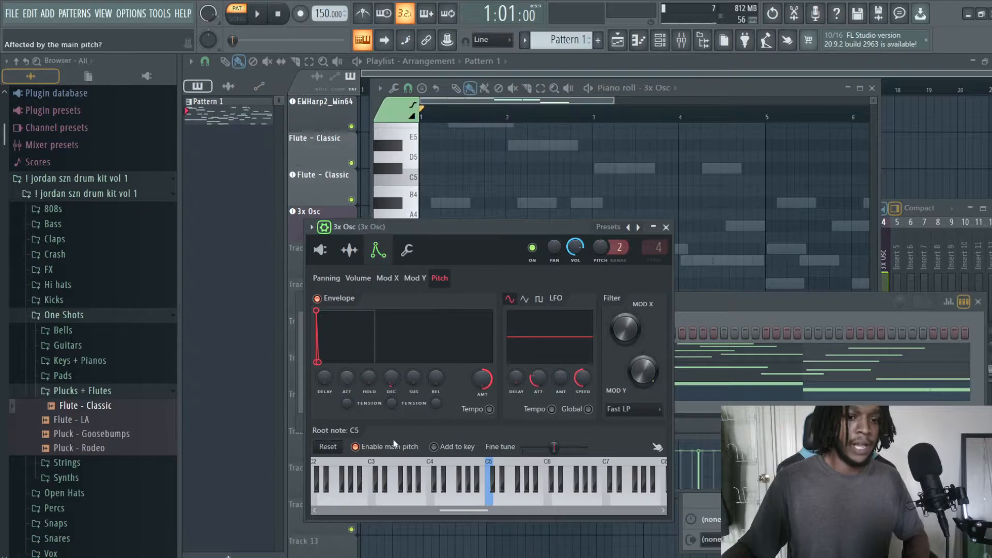
{"action": "left_click_drag", "start_coordinate": [392, 376], "coordinate": [392, 375]}
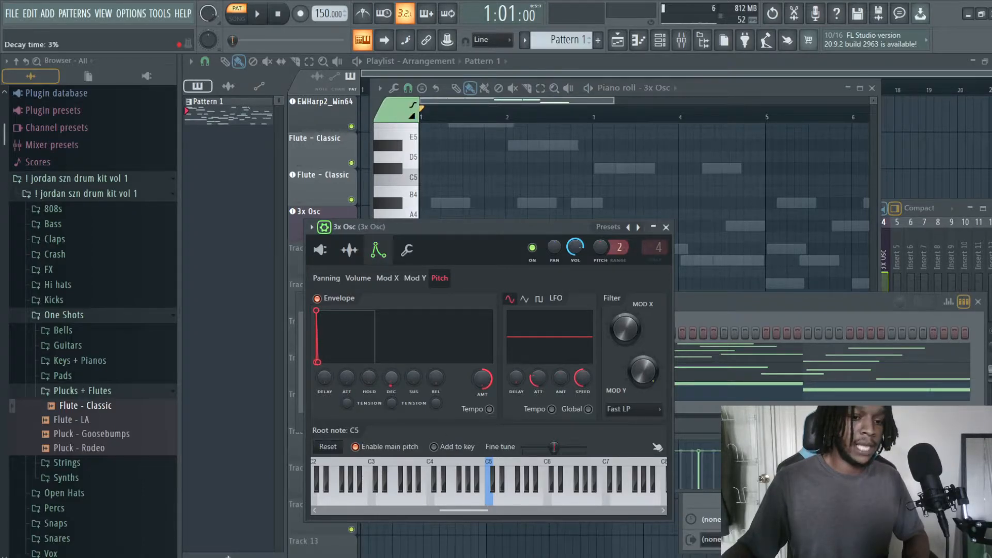
{"action": "key", "text": "space"}
{"action": "key", "text": "space"}
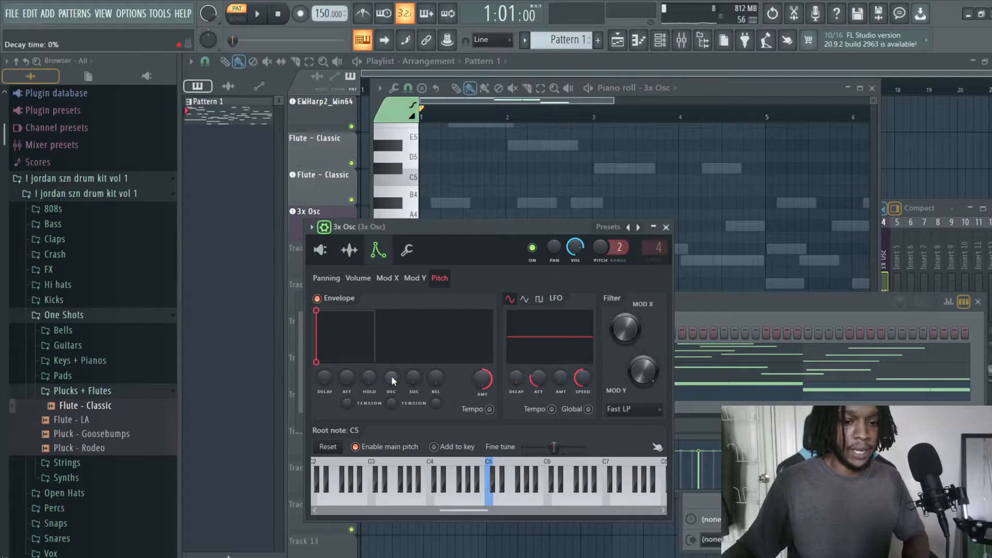
Step: Compare the pattern's sound with the pitch envelope's decay time at 0% and at 23%
{"action": "key", "text": "space"}
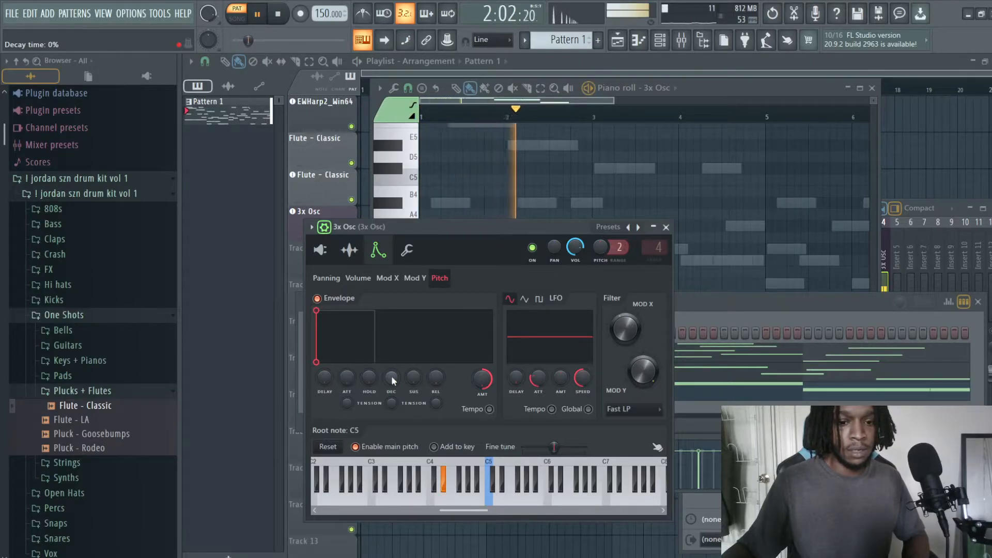
{"action": "key", "text": "space"}
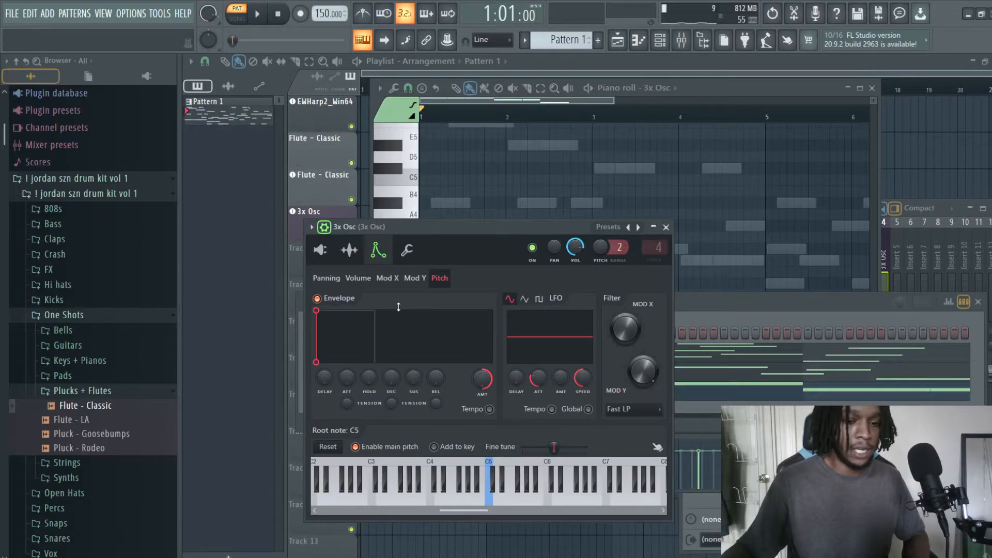
{"action": "left_click_drag", "start_coordinate": [391, 379], "coordinate": [391, 363]}
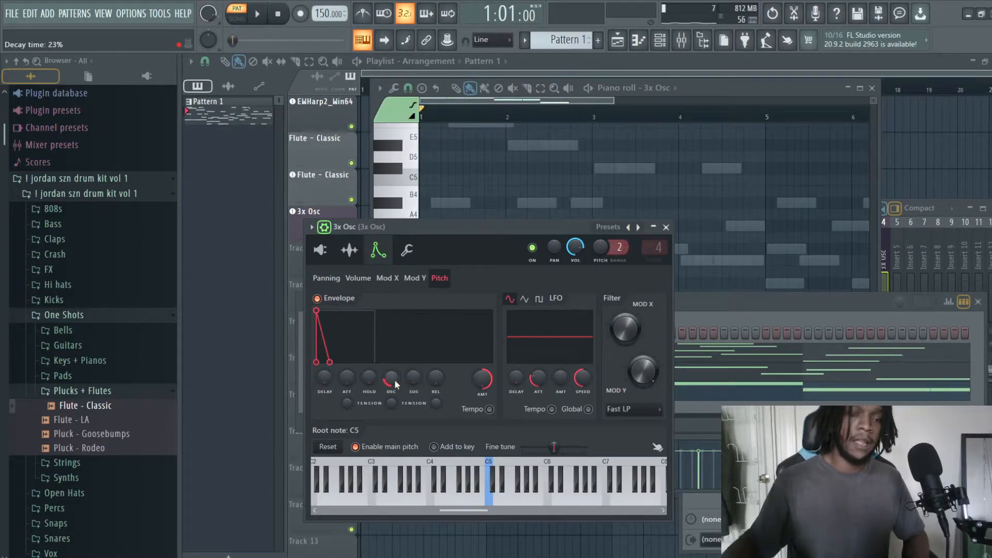
{"action": "key", "text": "space"}
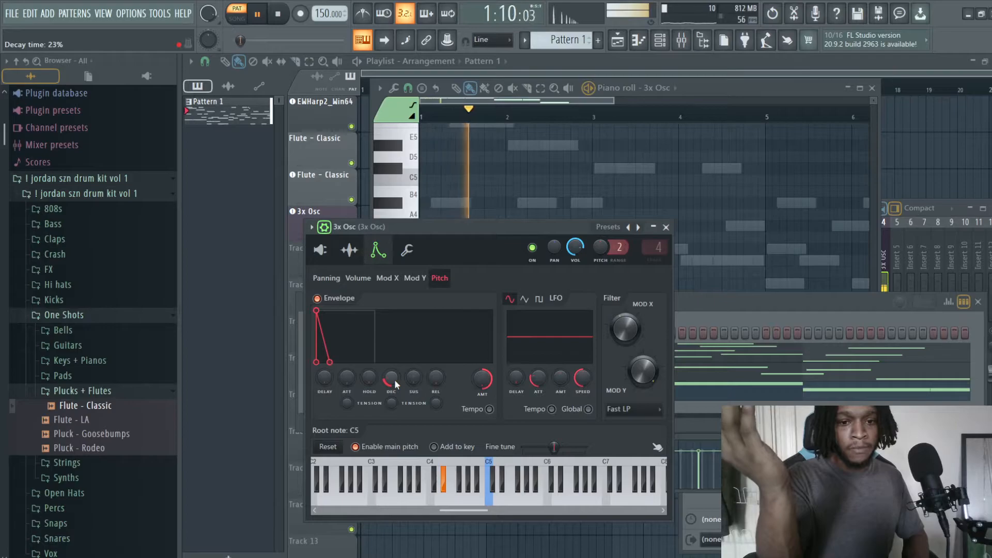
{"action": "key", "text": "space"}
Step: Lower the pitch envelope's decay time to slightly above zero and audition the pattern
{"action": "mouse_move", "coordinate": [395, 385]}
{"action": "left_mouse_down"}
{"action": "mouse_move", "coordinate": [396, 400]}
{"action": "mouse_move", "coordinate": [349, 364]}
{"action": "mouse_move", "coordinate": [387, 381]}
{"action": "mouse_move", "coordinate": [347, 398]}
{"action": "mouse_move", "coordinate": [393, 388]}
{"action": "left_mouse_up"}
{"action": "key", "text": "space"}
{"action": "key", "text": "space"}
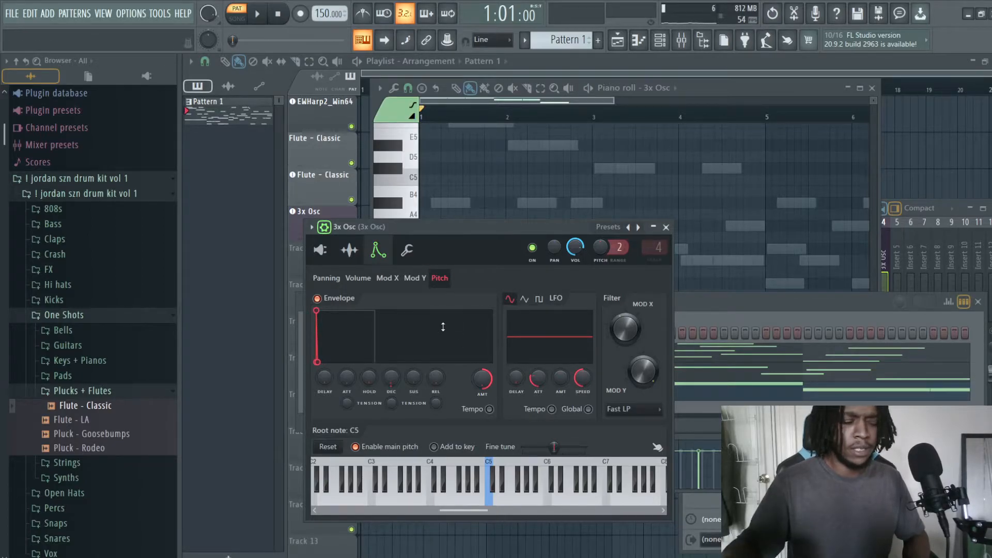
{"action": "key", "text": "space"}
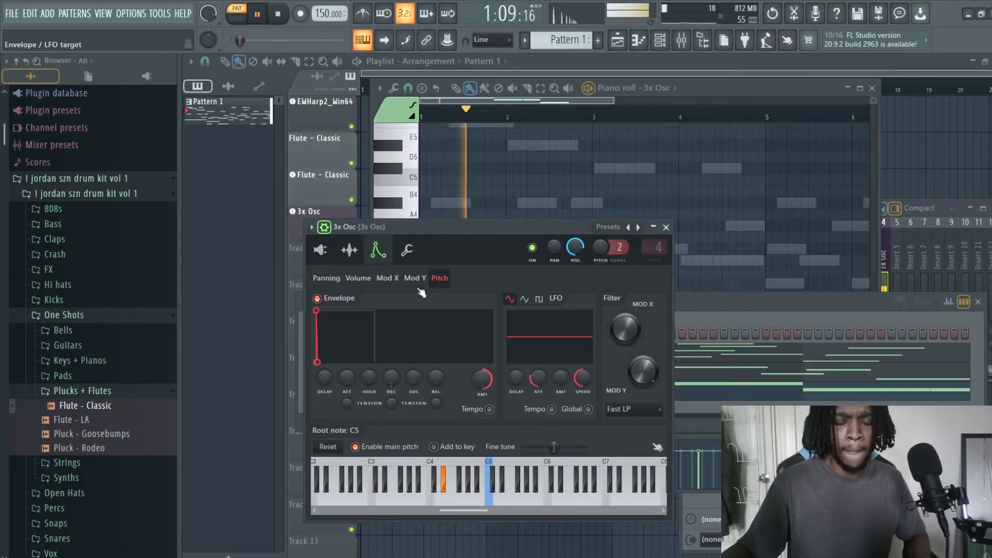
{"action": "key", "text": "space"}
Step: Remove the maximum polyphony limit of 3x Osc and audition a D4 note with the piano roll in front
{"action": "left_click", "coordinate": [407, 250]}
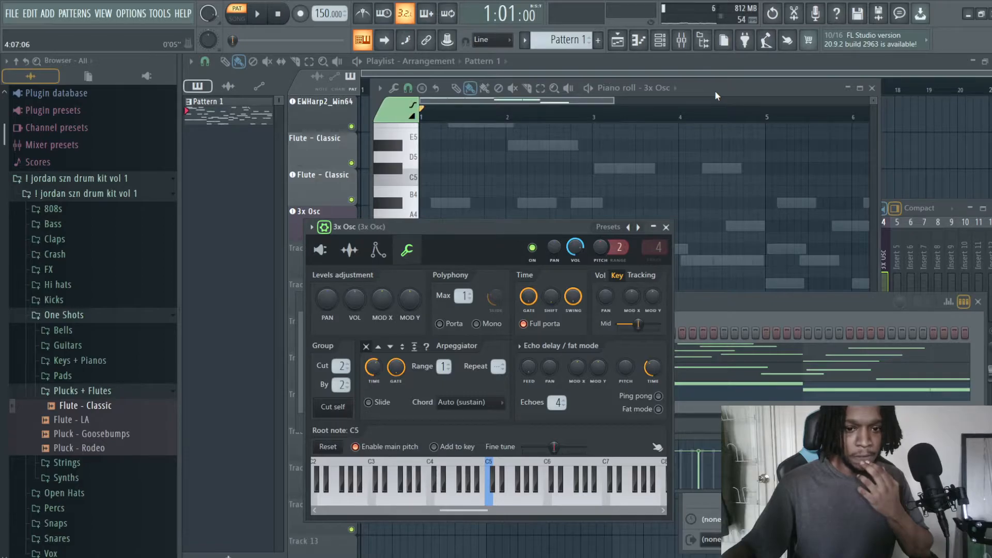
{"action": "left_click_drag", "start_coordinate": [463, 296], "coordinate": [464, 303]}
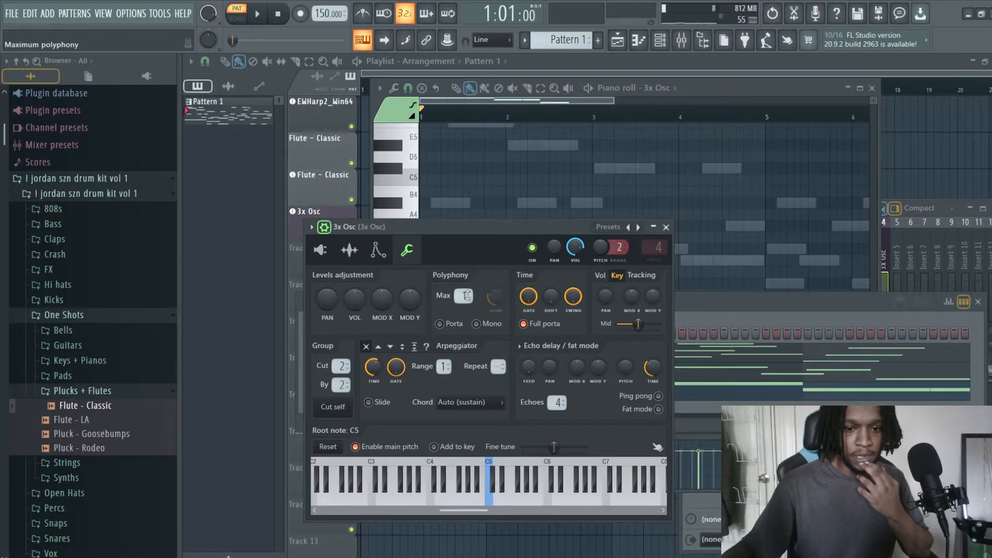
{"action": "left_click", "coordinate": [706, 89]}
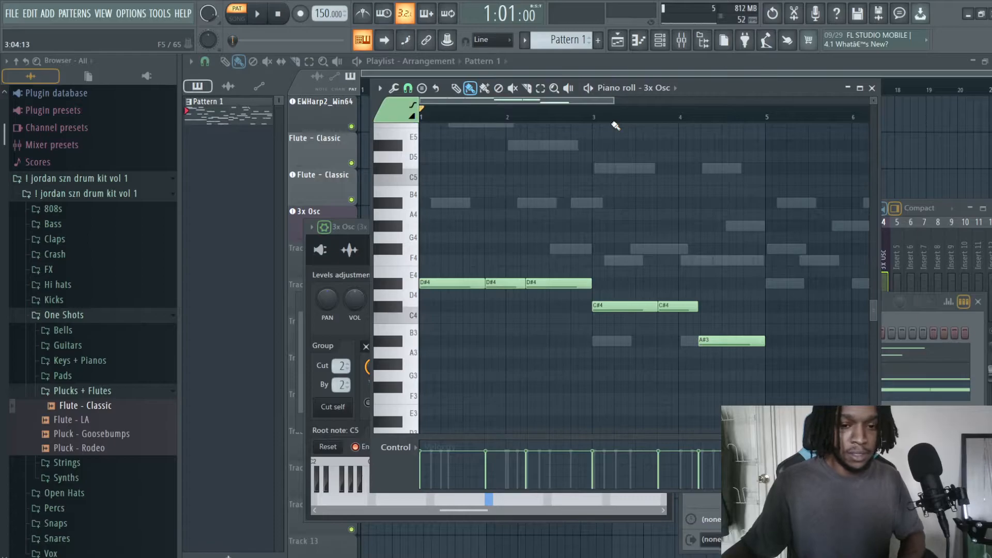
{"action": "key", "text": "x"}
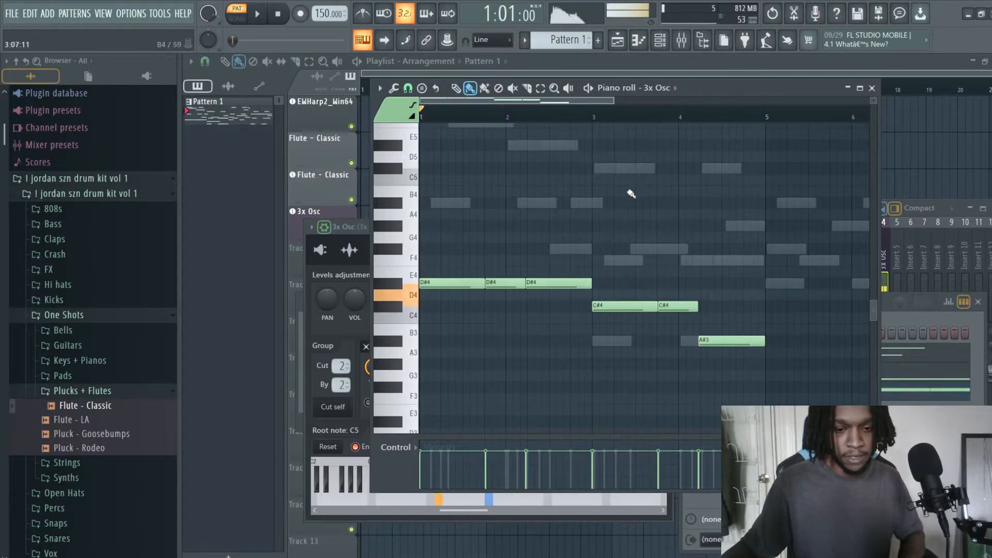
Step: Audition 3x Osc with C4 and D4 notes to hear them without a polyphony limit
{"action": "key", "text": "z"}
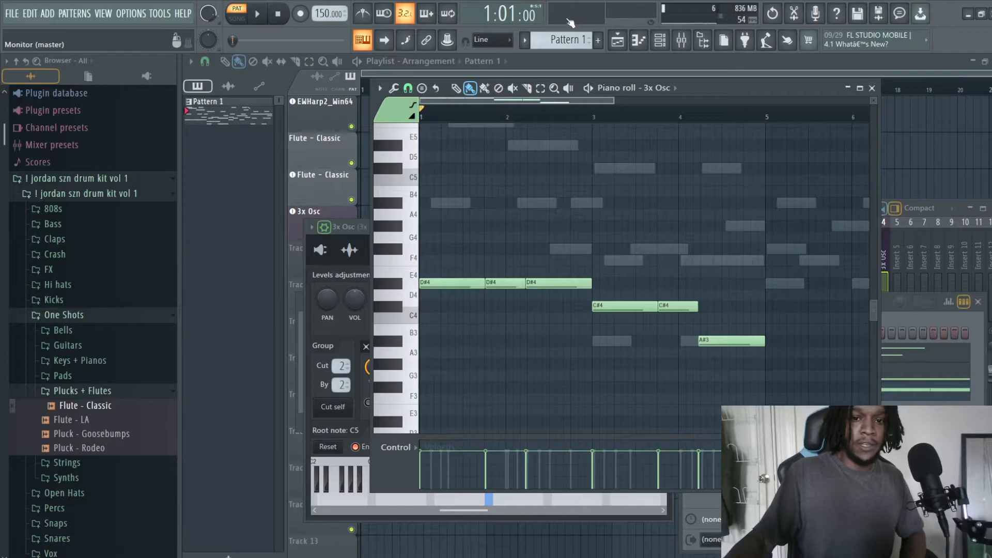
{"action": "key", "text": "x"}
{"action": "key", "text": "z"}
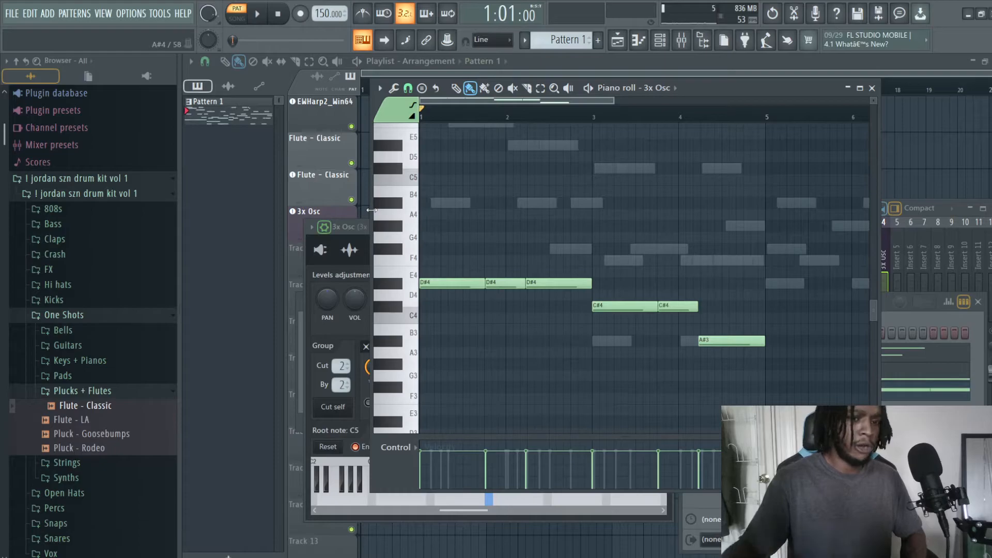
Step: Set the maximum polyphony of 3x Osc to 1 and audition the C4 and D4 notes
{"action": "left_click", "coordinate": [350, 229]}
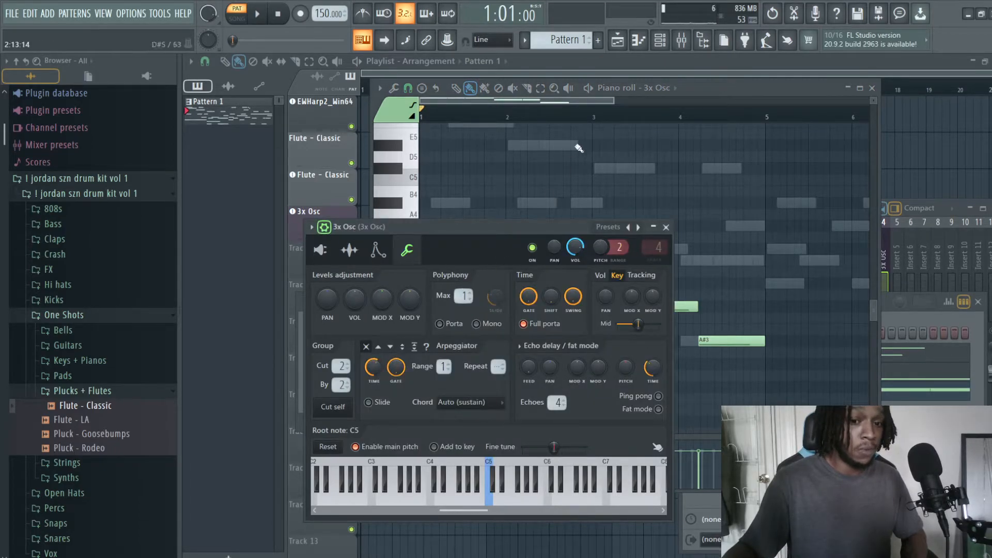
{"action": "left_click", "coordinate": [729, 81]}
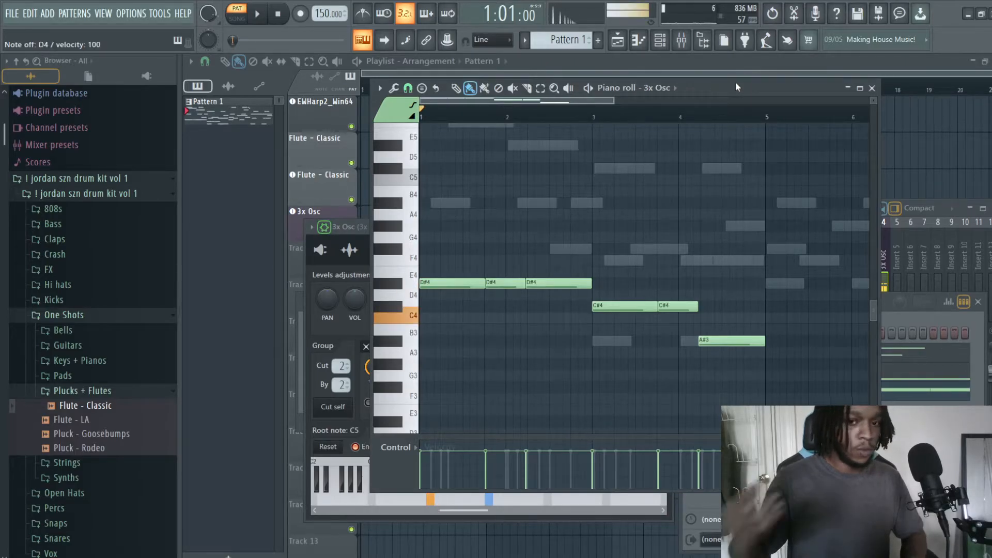
{"action": "key", "text": "x"}
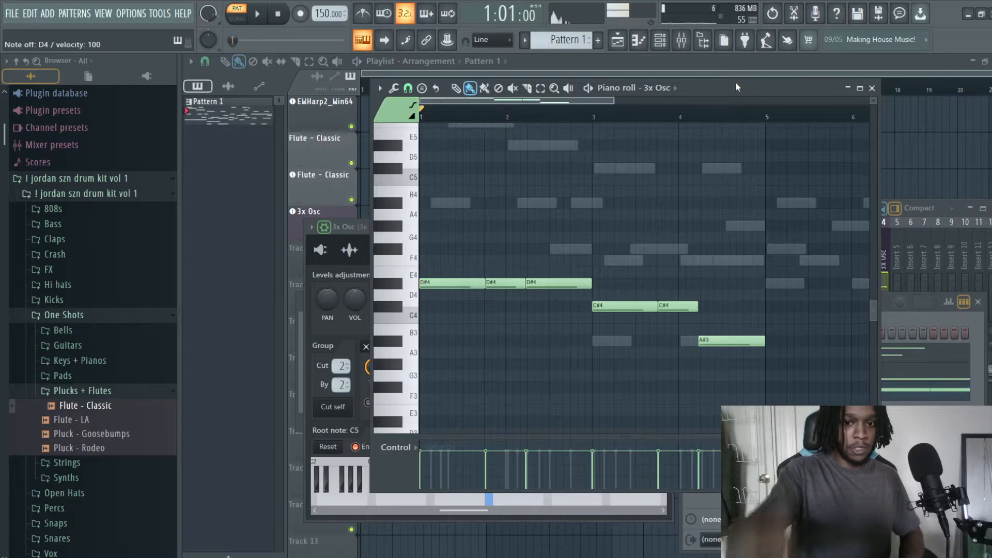
Step: Try the up-down (sticky) arpeggio direction on 3x Osc with the pattern playing, and switch the arpeggiator off
{"action": "left_click", "coordinate": [348, 230]}
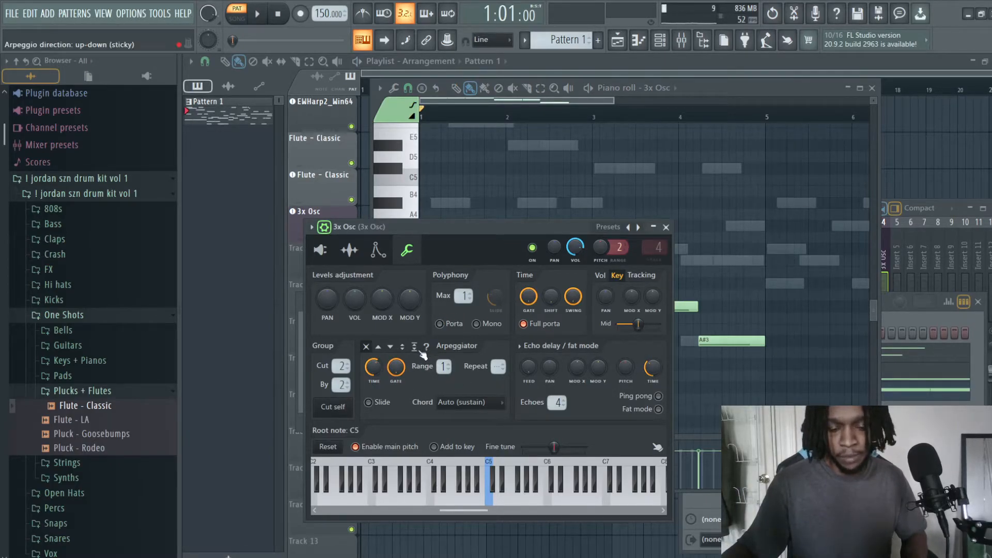
{"action": "key", "text": "space"}
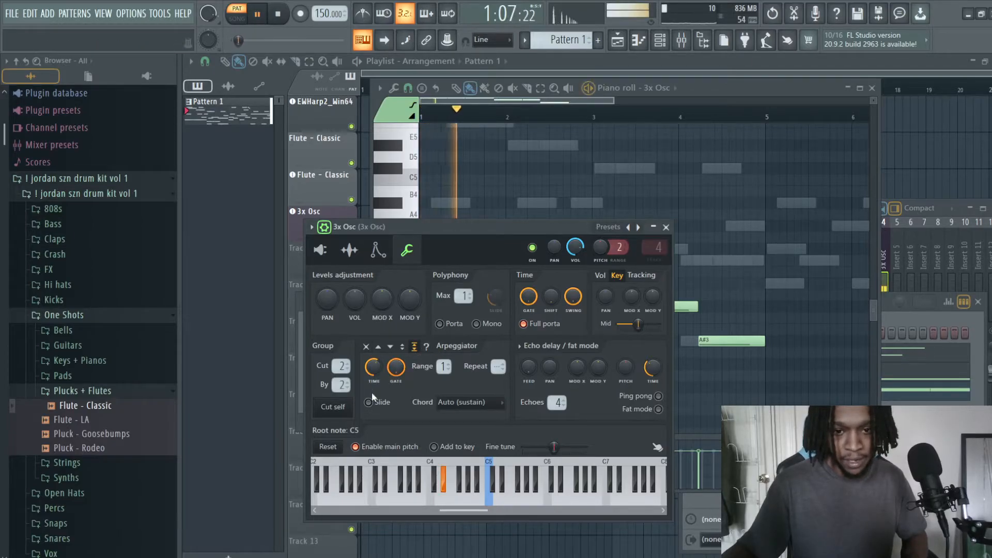
{"action": "key", "text": "space"}
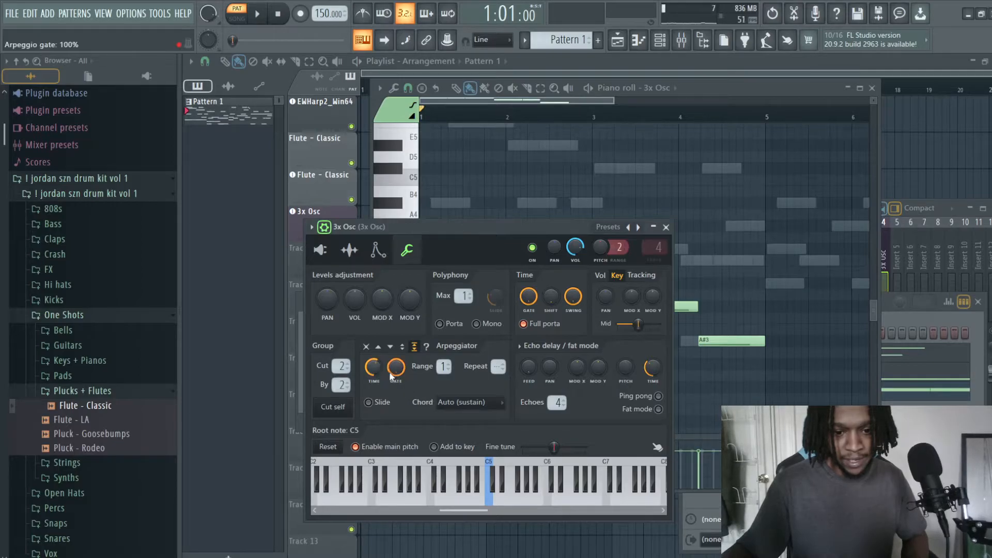
{"action": "left_click", "coordinate": [366, 346]}
Step: Close the 3x Osc and piano roll windows and reposition the channel rack and the mixer so both are accessible
{"action": "left_click", "coordinate": [666, 227]}
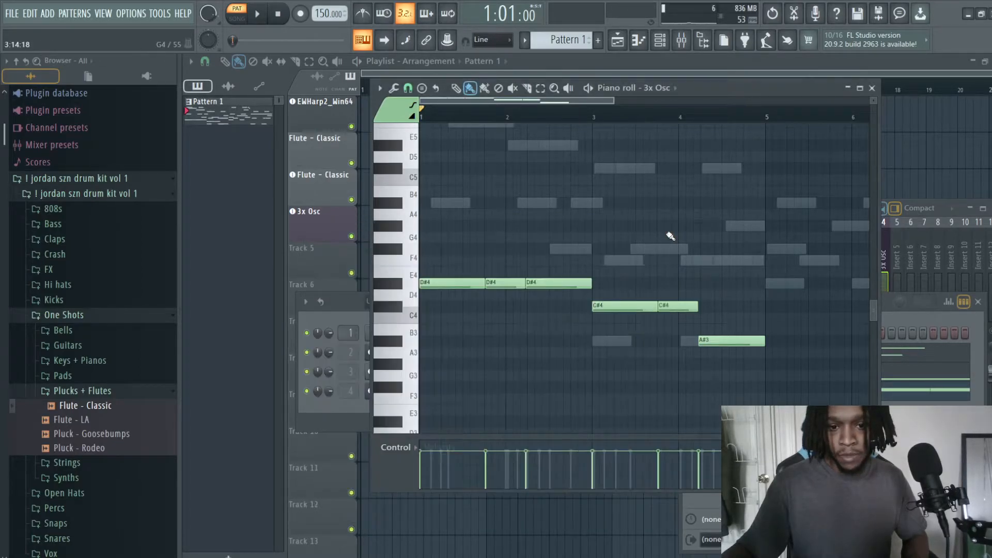
{"action": "left_click", "coordinate": [873, 88]}
{"action": "left_click_drag", "start_coordinate": [540, 306], "coordinate": [407, 260]}
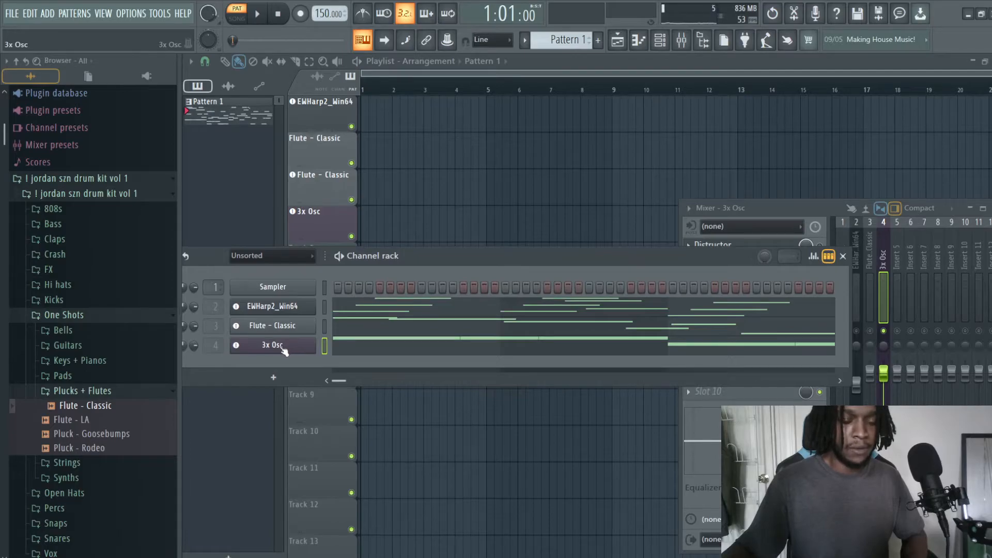
{"action": "left_click_drag", "start_coordinate": [824, 206], "coordinate": [700, 147]}
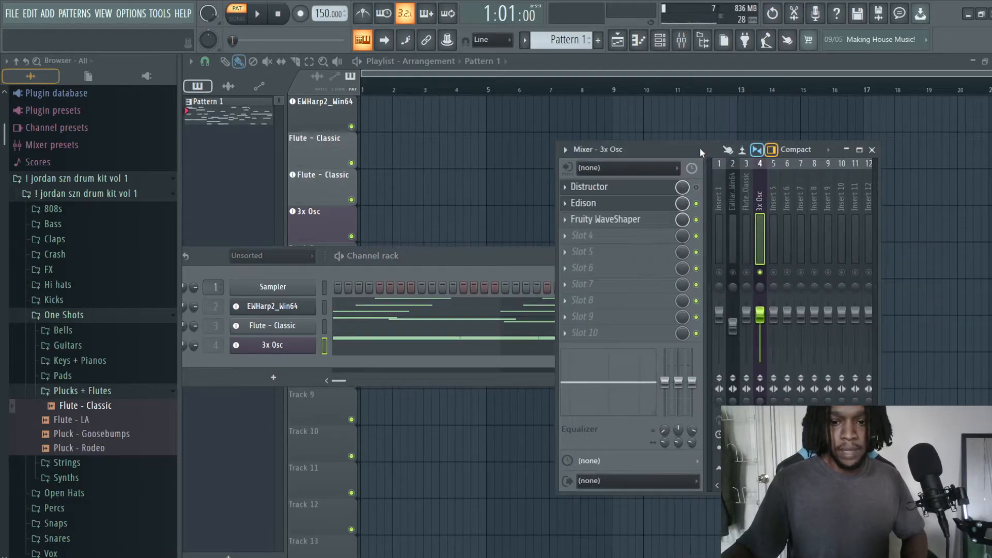
Step: Raise the Fruity WaveShaper curve on the 3x Osc mixer track to a tension of about 23% and close the effect
{"action": "left_click", "coordinate": [606, 226]}
{"action": "left_click_drag", "start_coordinate": [345, 232], "coordinate": [344, 226]}
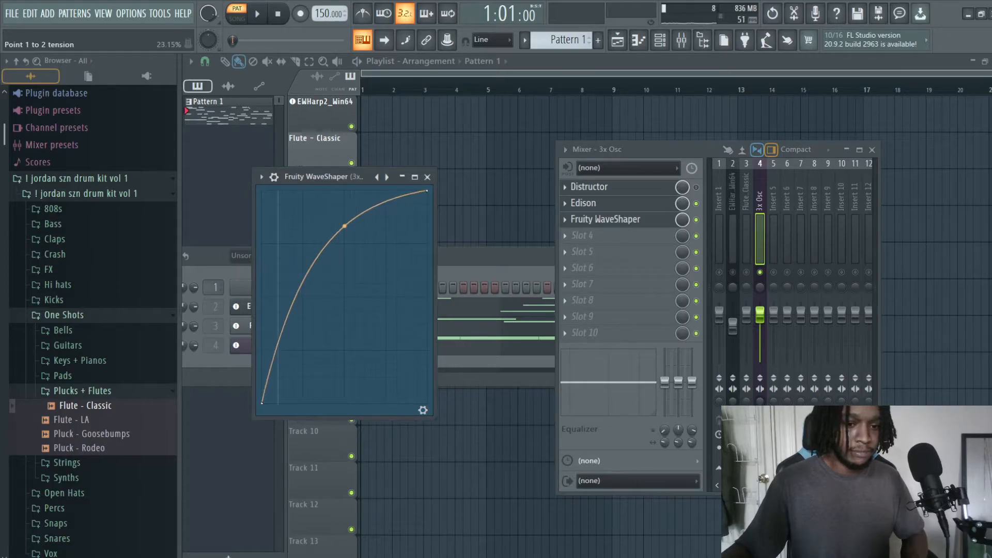
{"action": "left_click", "coordinate": [428, 178]}
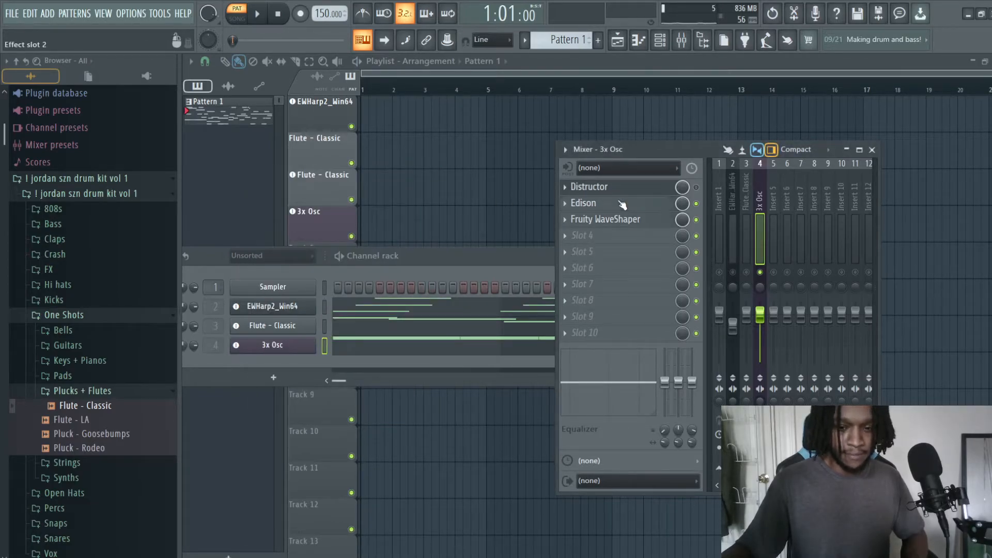
Step: Open Edison on the 3x Osc mixer track, dismiss the denoise tool and clear the existing recording
{"action": "left_click", "coordinate": [615, 211]}
{"action": "left_click", "coordinate": [623, 215]}
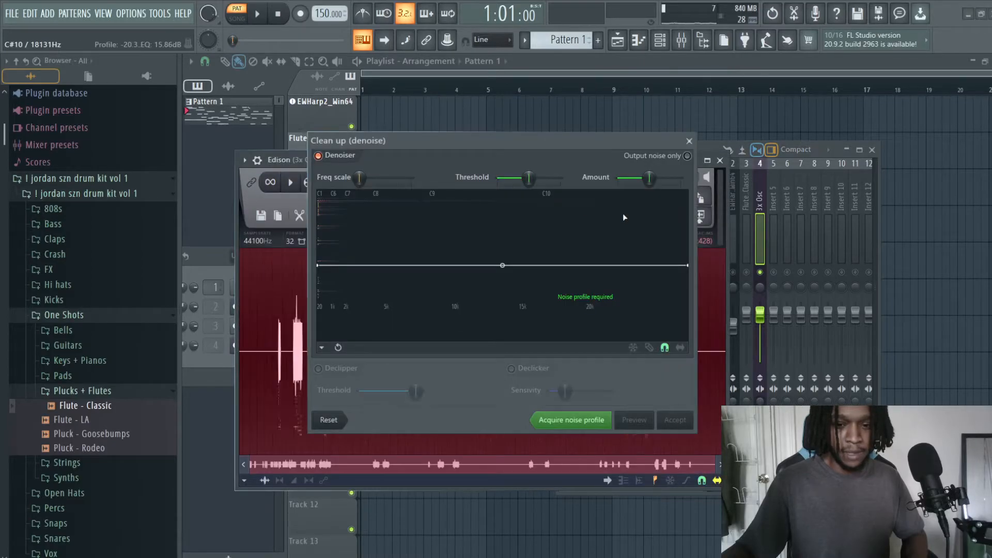
{"action": "left_click", "coordinate": [690, 141]}
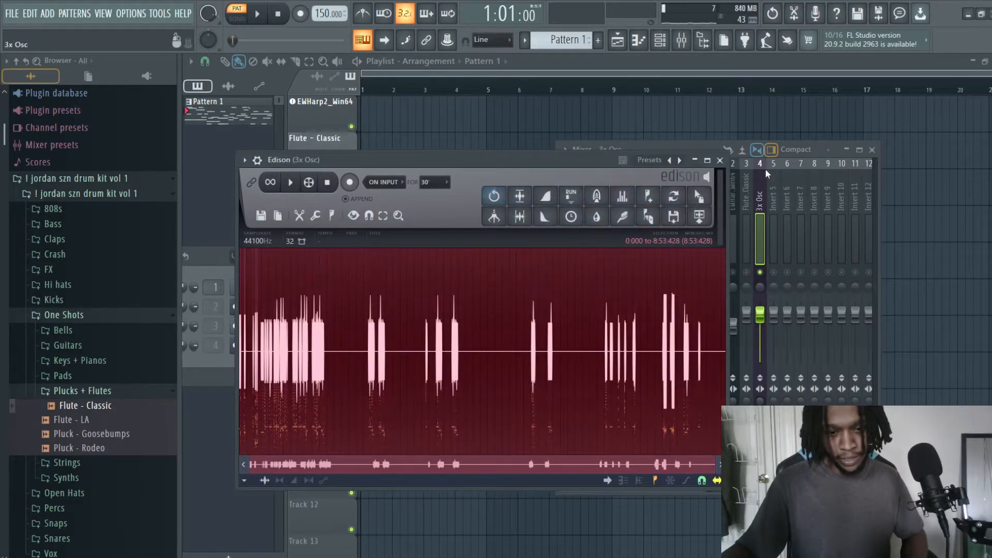
{"action": "left_click", "coordinate": [725, 162]}
{"action": "left_click", "coordinate": [609, 209]}
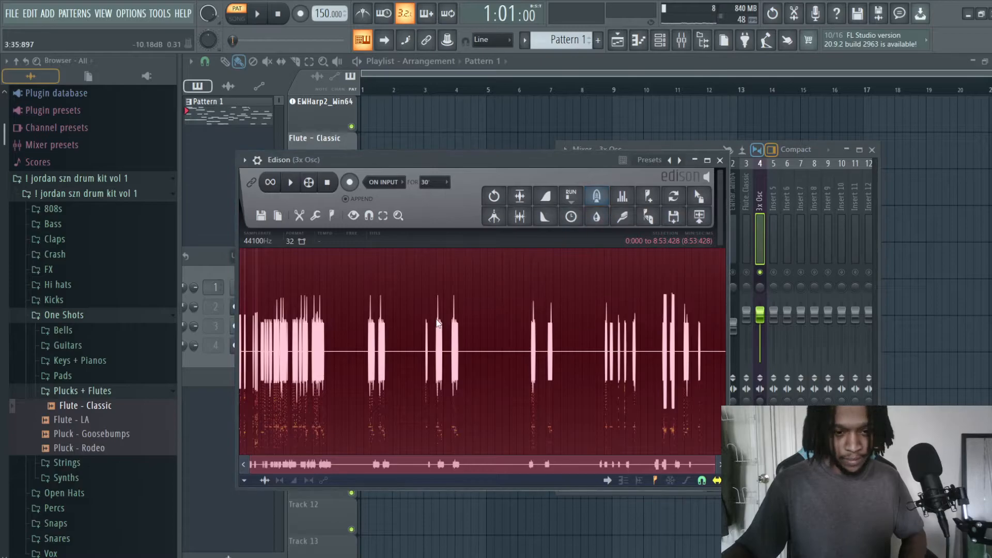
{"action": "key", "text": "ctrl+z"}
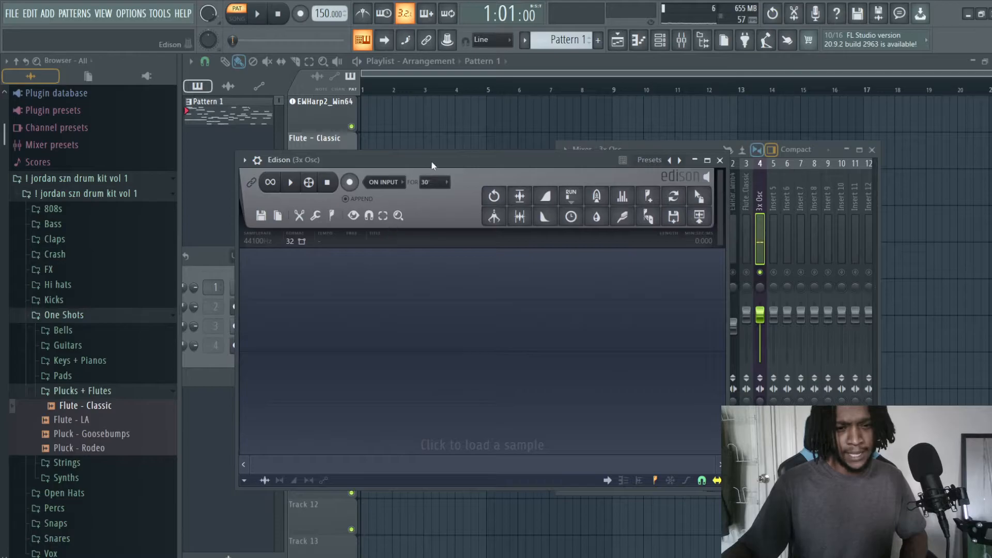
{"action": "left_click_drag", "start_coordinate": [429, 164], "coordinate": [464, 166]}
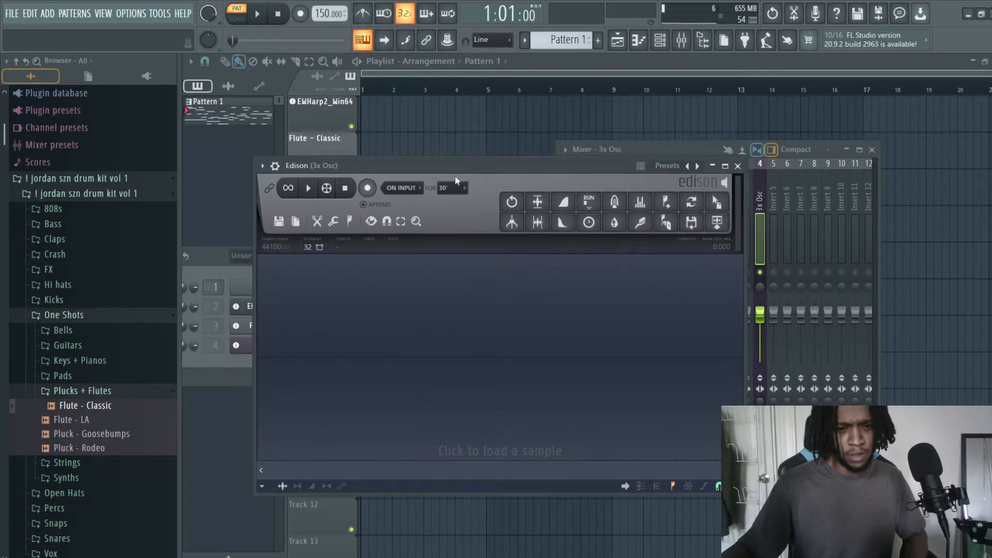
Step: Record a held C4 note from 3x Osc into Edison and stop the recording
{"action": "left_click", "coordinate": [369, 189]}
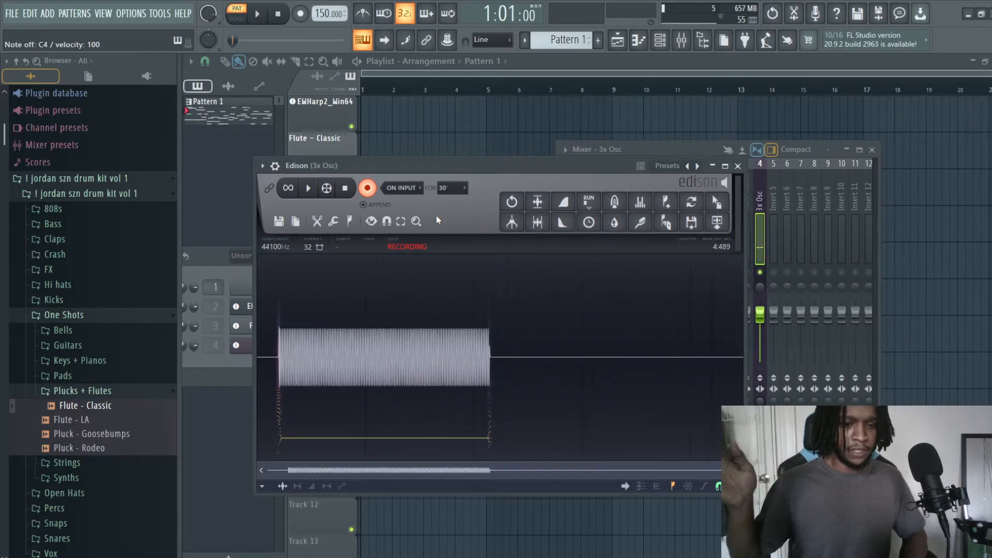
{"action": "key", "text": "space"}
{"action": "key", "text": "space"}
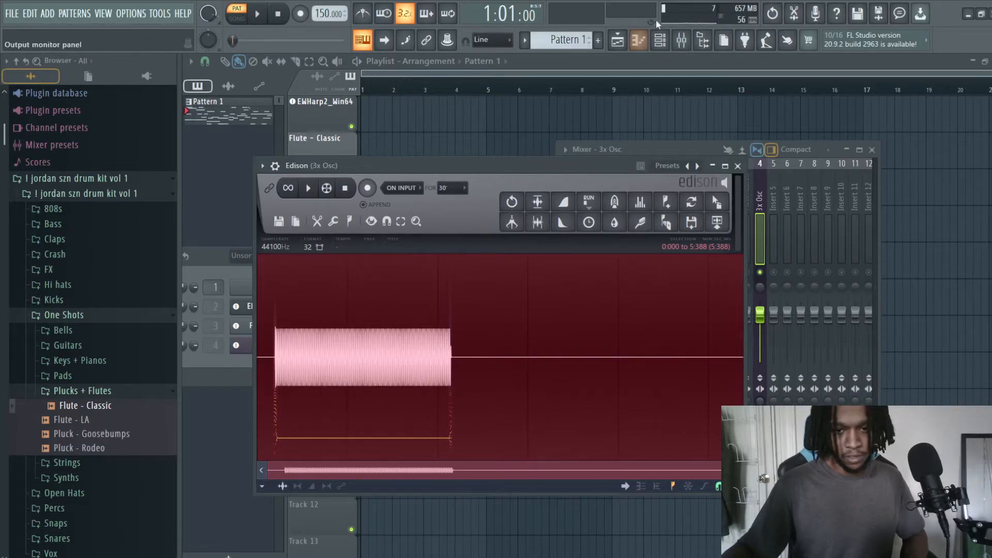
Step: Set the 3x Osc volume envelope's sustain level to 15% with a longer release, and return to Edison
{"action": "left_click", "coordinate": [660, 40]}
{"action": "left_click", "coordinate": [267, 346]}
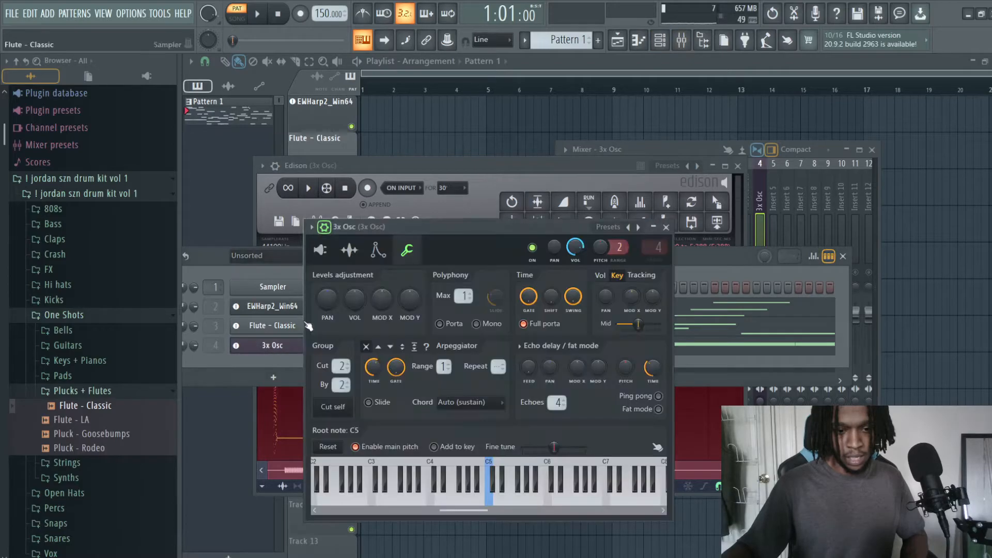
{"action": "left_click", "coordinate": [378, 251]}
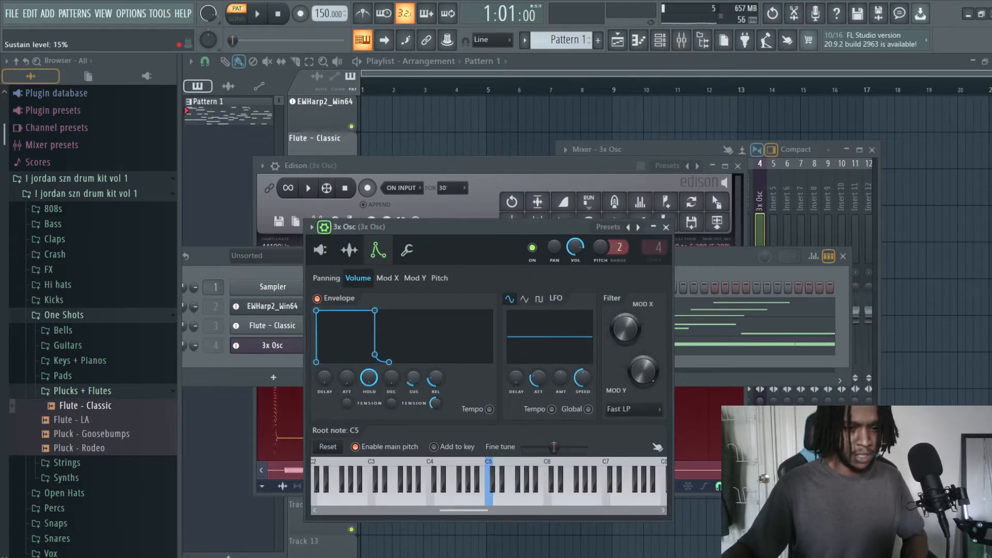
{"action": "left_click", "coordinate": [604, 164]}
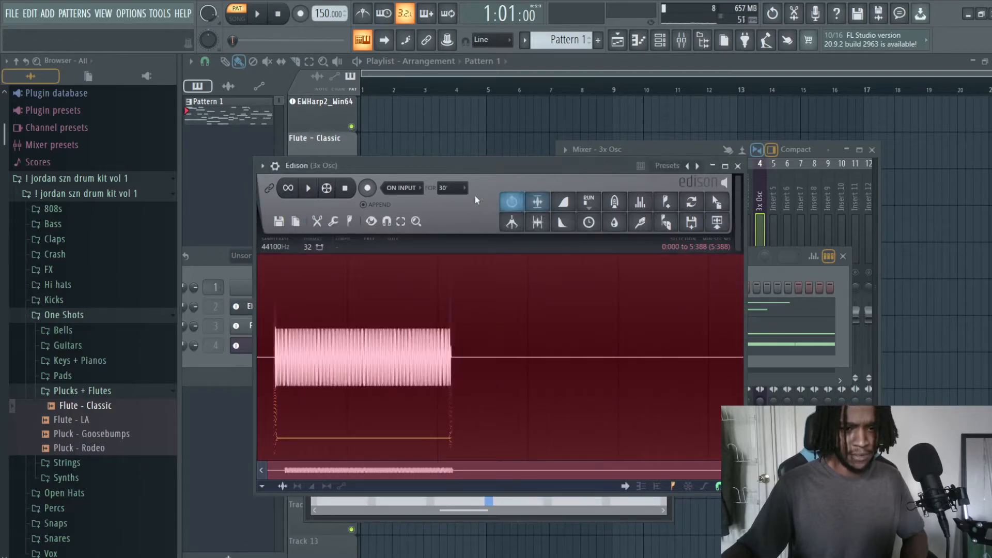
Step: Record another 3x Osc note with its release tail into Edison after the first take, and stop the recording
{"action": "left_click", "coordinate": [368, 188]}
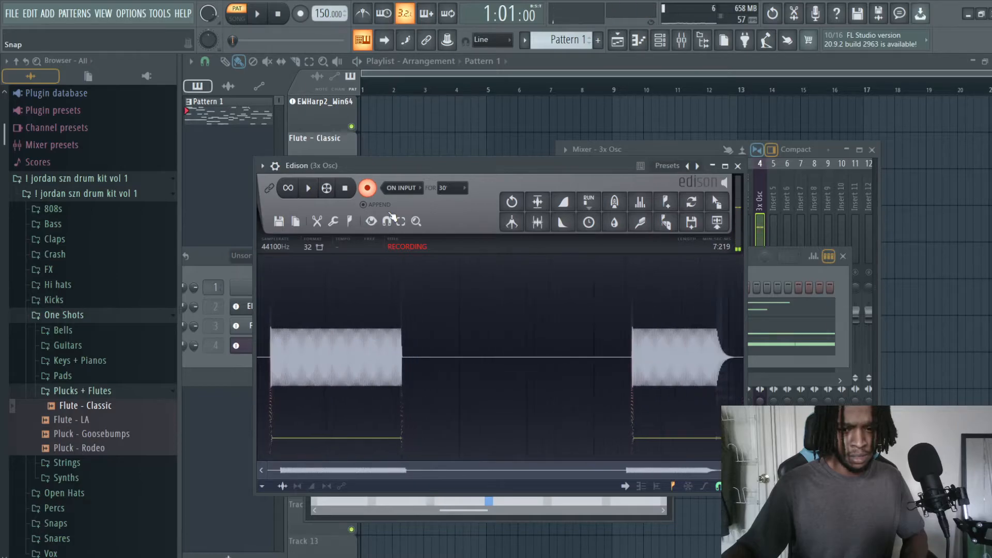
{"action": "key", "text": "space"}
{"action": "key", "text": "space"}
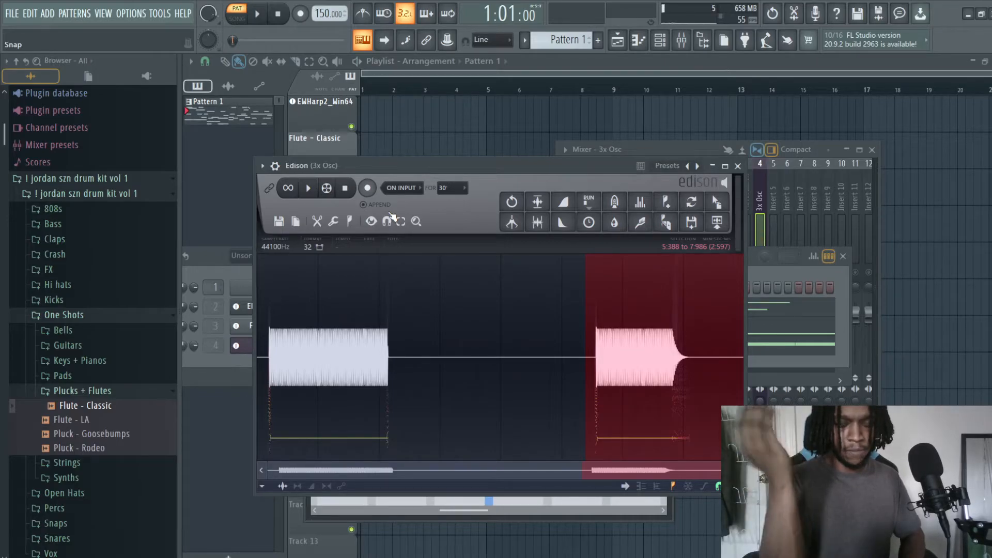
Step: Set the 3x Osc volume envelope's sustain level and release time to 0% and close the plugin
{"action": "left_click", "coordinate": [236, 365]}
{"action": "left_click", "coordinate": [273, 345]}
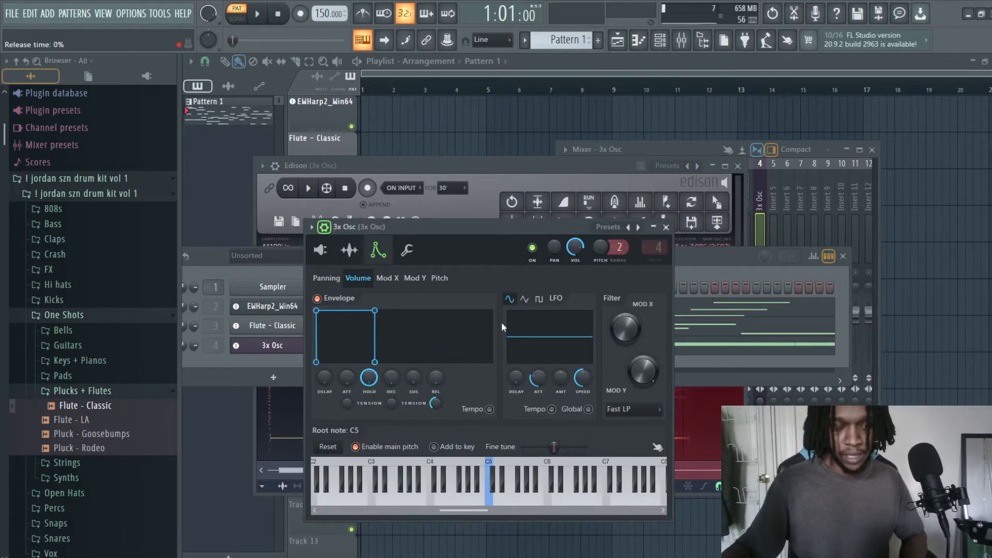
{"action": "left_click", "coordinate": [666, 227]}
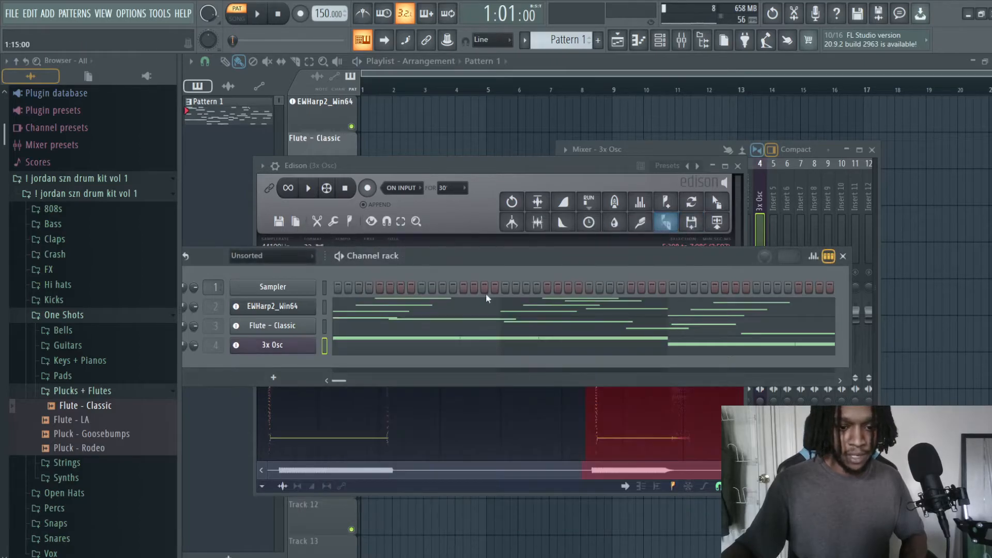
Step: Clear the recorded notes from Edison to leave it with a new empty sample
{"action": "left_click", "coordinate": [499, 169]}
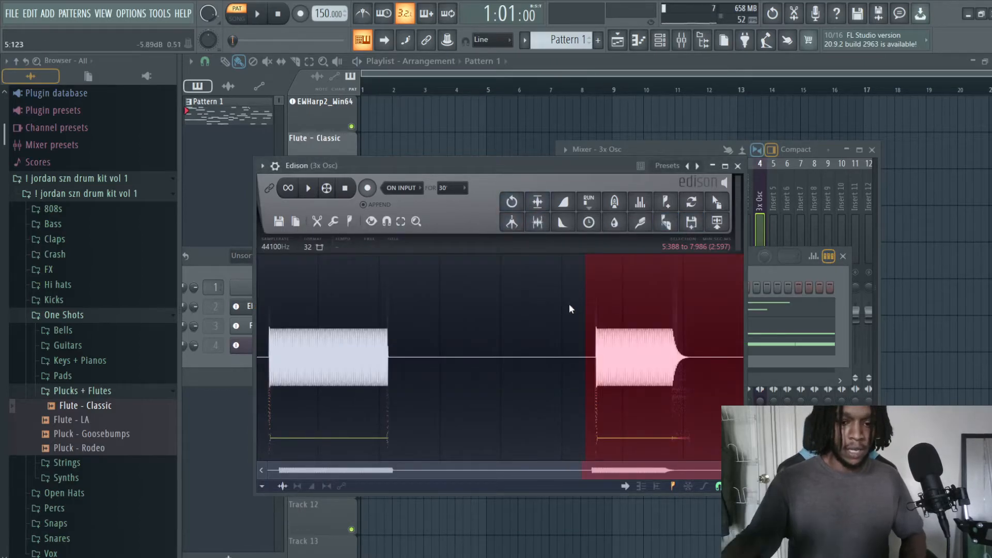
{"action": "right_click", "coordinate": [506, 305]}
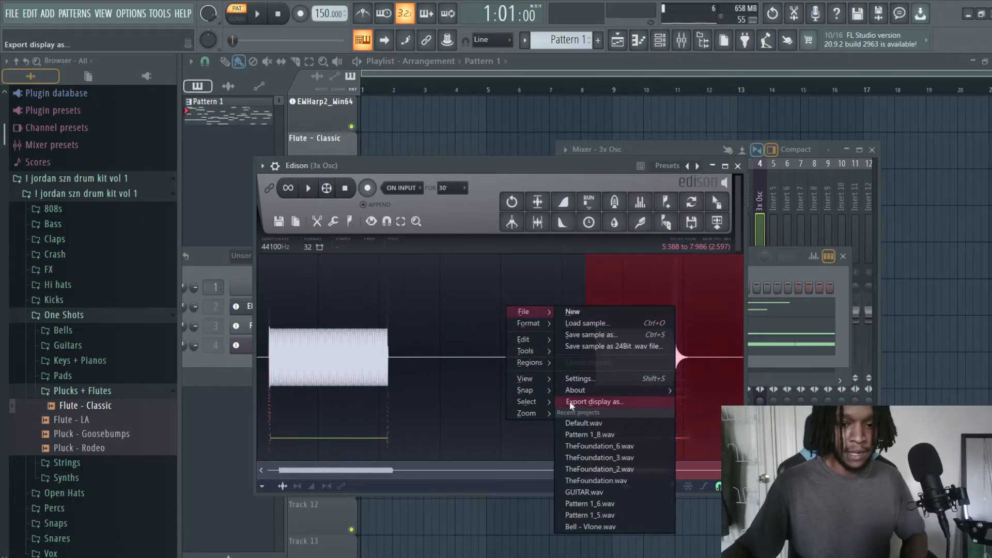
{"action": "mouse_move", "coordinate": [548, 341]}
{"action": "left_click", "coordinate": [584, 363]}
{"action": "right_click", "coordinate": [393, 349]}
{"action": "mouse_move", "coordinate": [429, 384]}
{"action": "left_click", "coordinate": [507, 367]}
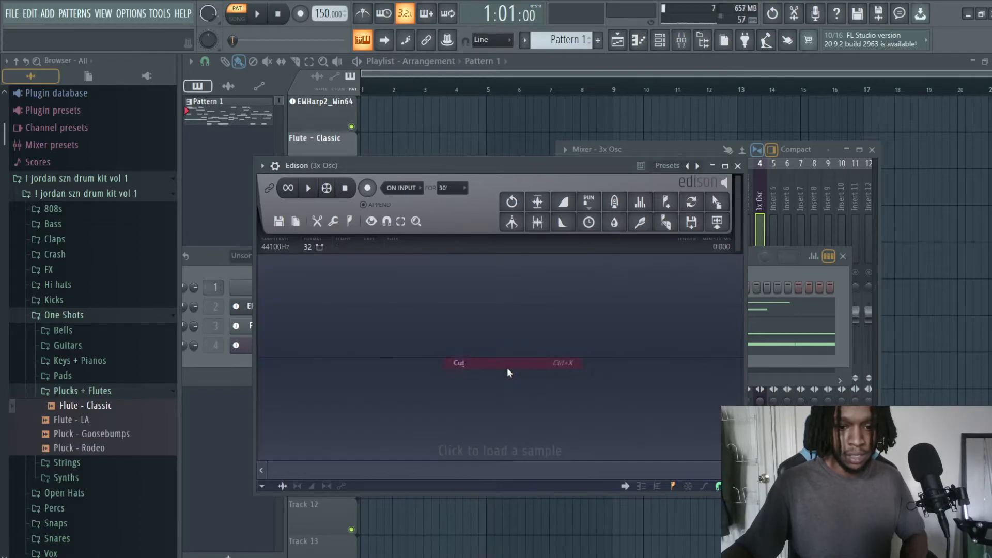
Step: Enable the Distructor effect on the 3x Osc mixer track, open it and view the first module's effect types
{"action": "left_click", "coordinate": [637, 152]}
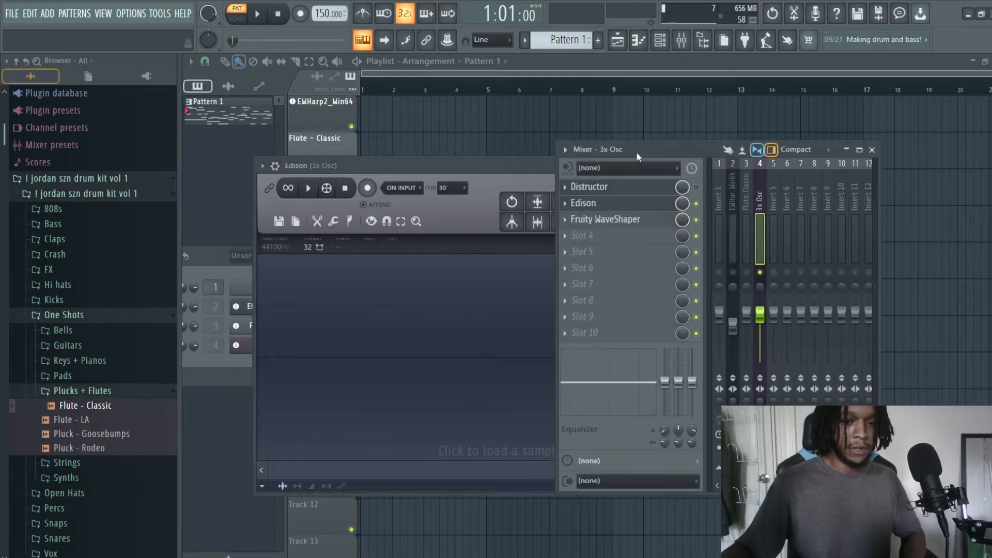
{"action": "left_click", "coordinate": [696, 188]}
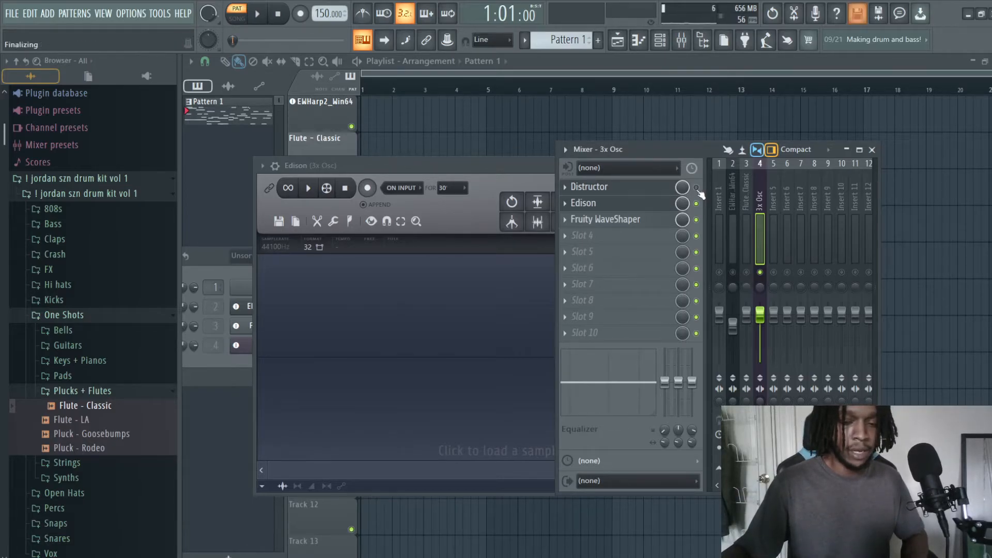
{"action": "left_click", "coordinate": [618, 189]}
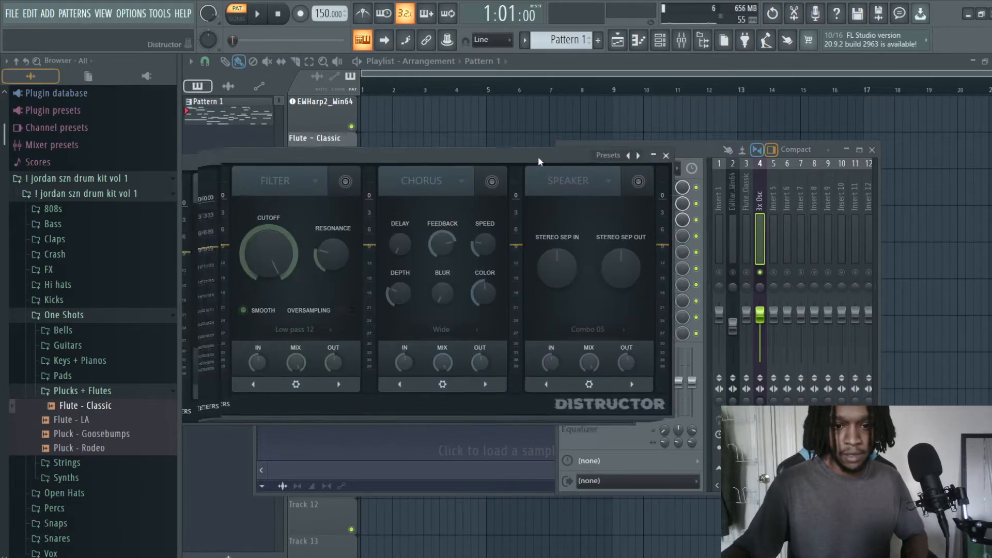
{"action": "left_click", "coordinate": [302, 147]}
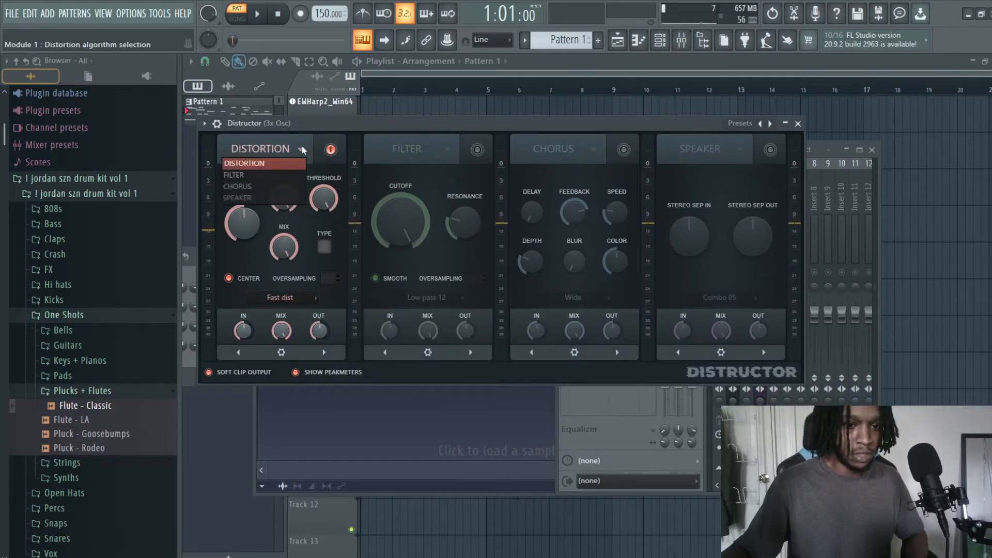
{"action": "left_click", "coordinate": [301, 145]}
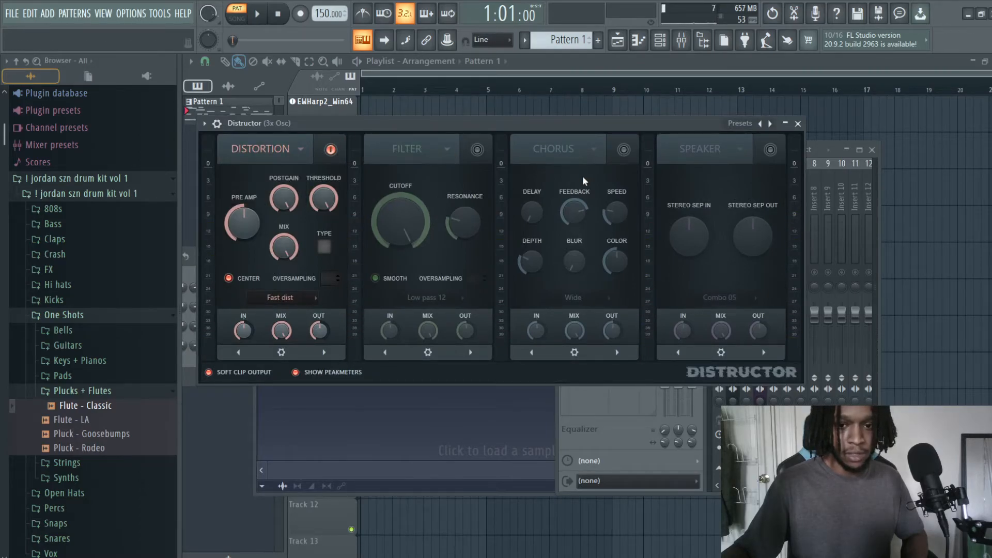
{"action": "left_click", "coordinate": [742, 149]}
{"action": "left_click", "coordinate": [742, 151]}
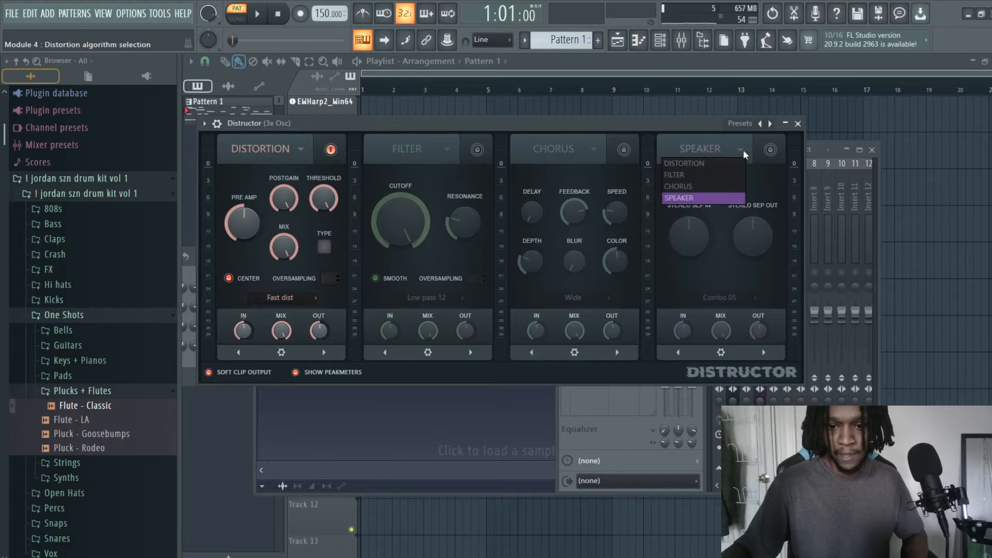
{"action": "left_click", "coordinate": [743, 149]}
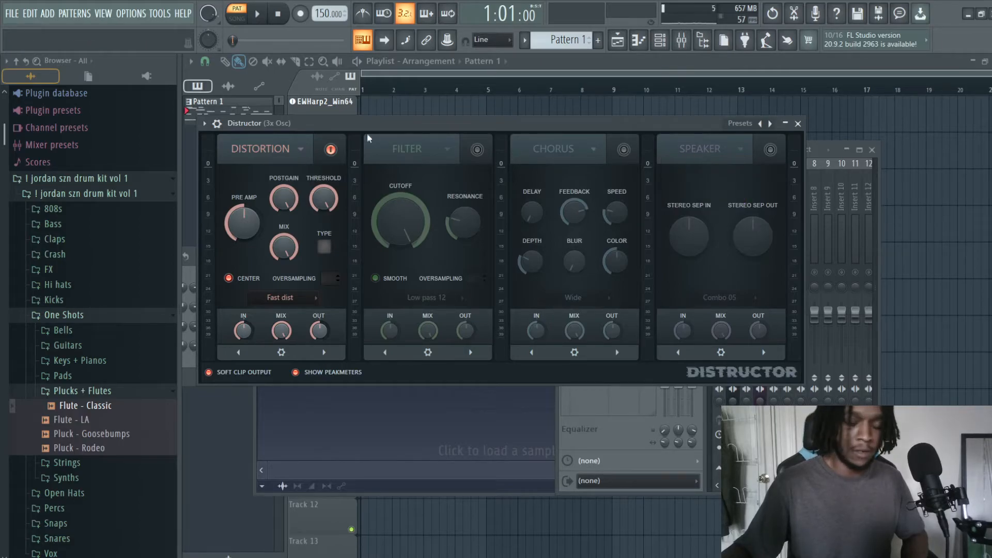
Step: Set Distructor's first and third modules to the Filter effect
{"action": "left_click", "coordinate": [302, 152]}
{"action": "left_click", "coordinate": [278, 174]}
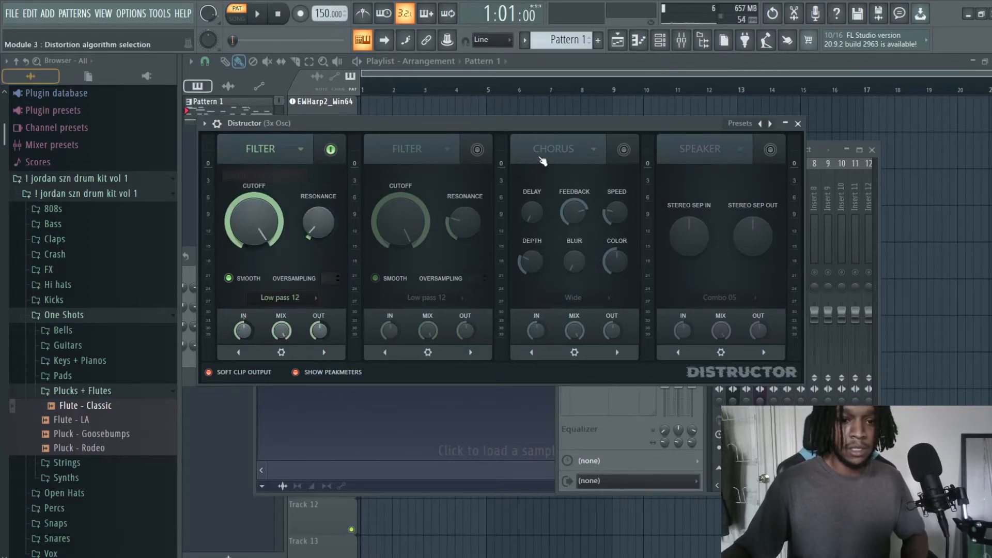
{"action": "left_click", "coordinate": [576, 153]}
{"action": "left_click", "coordinate": [570, 172]}
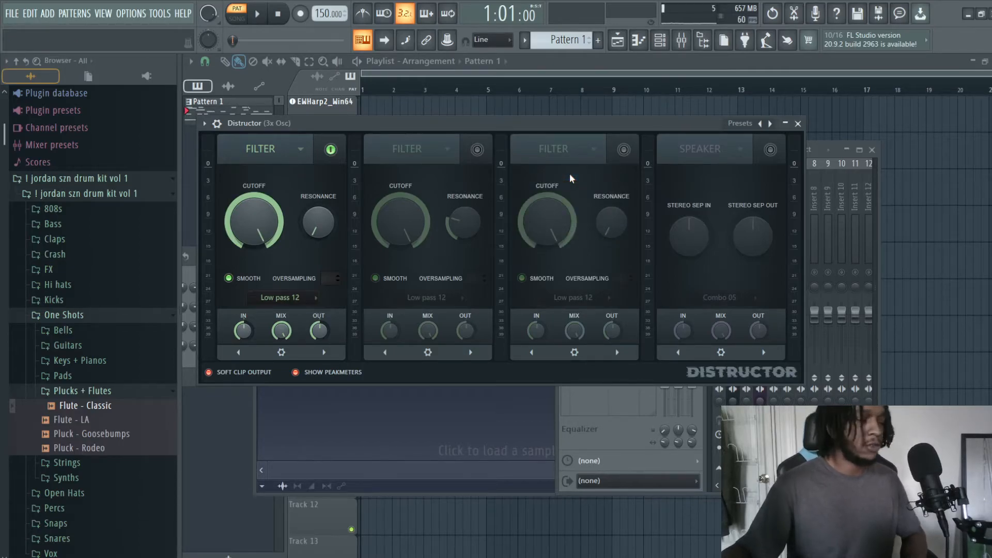
Step: Open the 3x Osc volume envelope settings from the channel rack and try the HP filter type with a C4 note
{"action": "left_click_drag", "start_coordinate": [432, 124], "coordinate": [493, 230]}
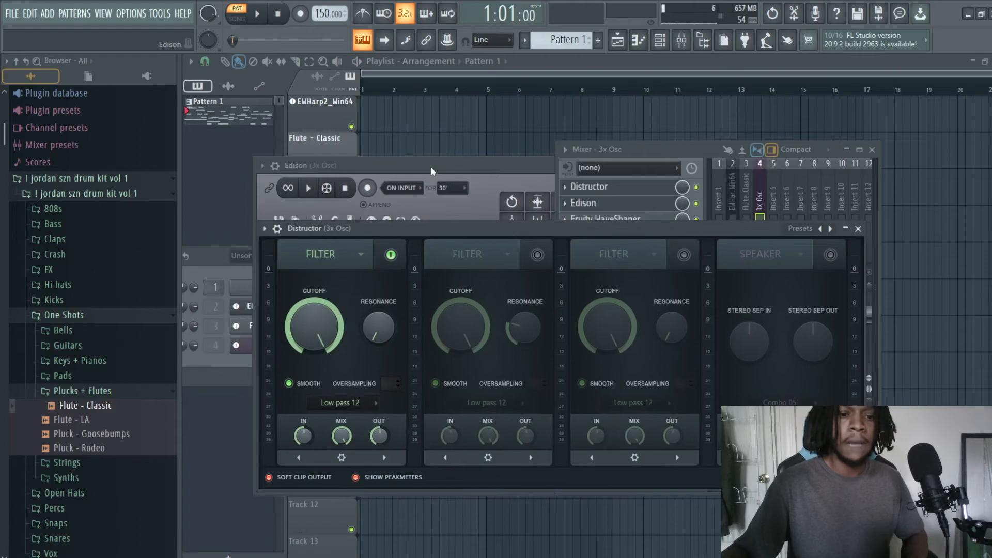
{"action": "left_click", "coordinate": [210, 279]}
{"action": "left_click", "coordinate": [273, 345]}
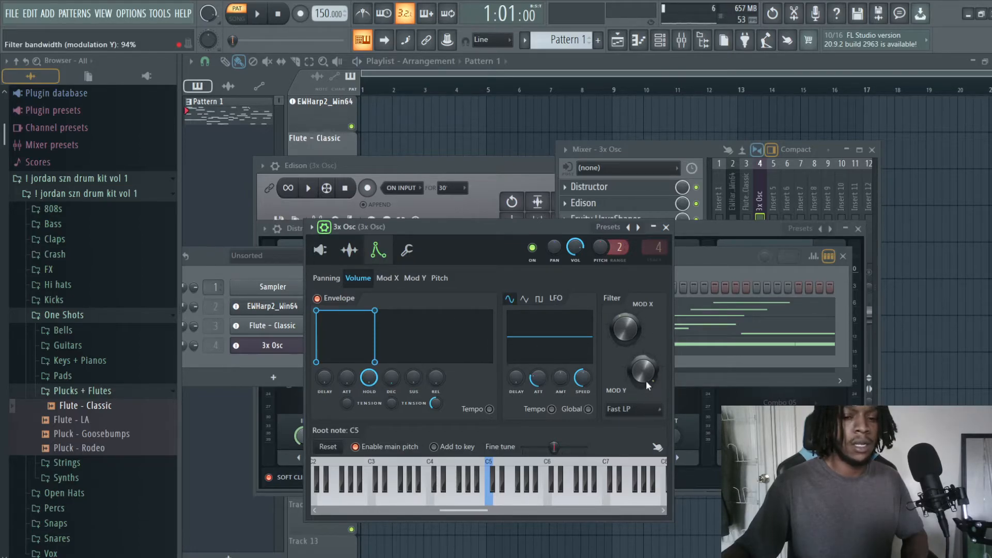
{"action": "left_click", "coordinate": [653, 413]}
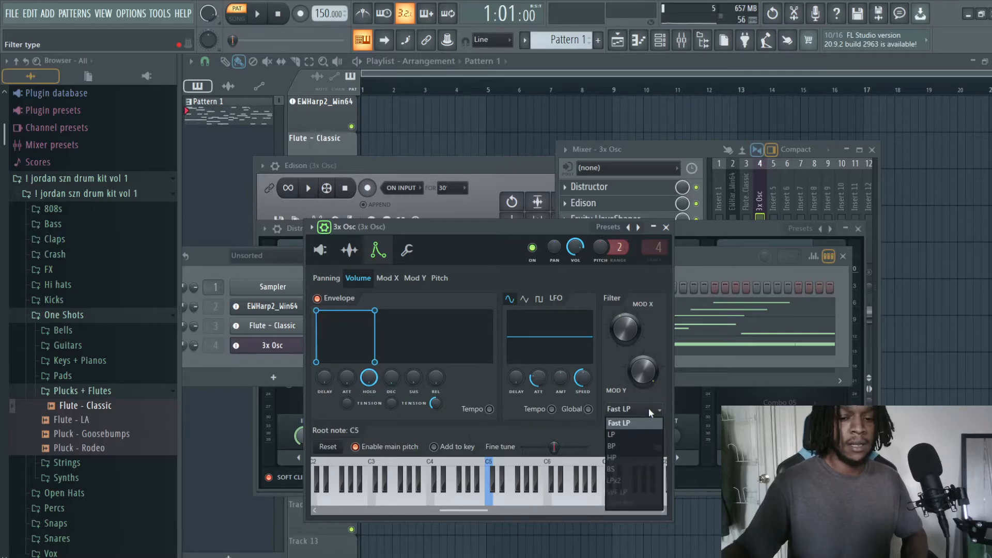
{"action": "left_click", "coordinate": [622, 456]}
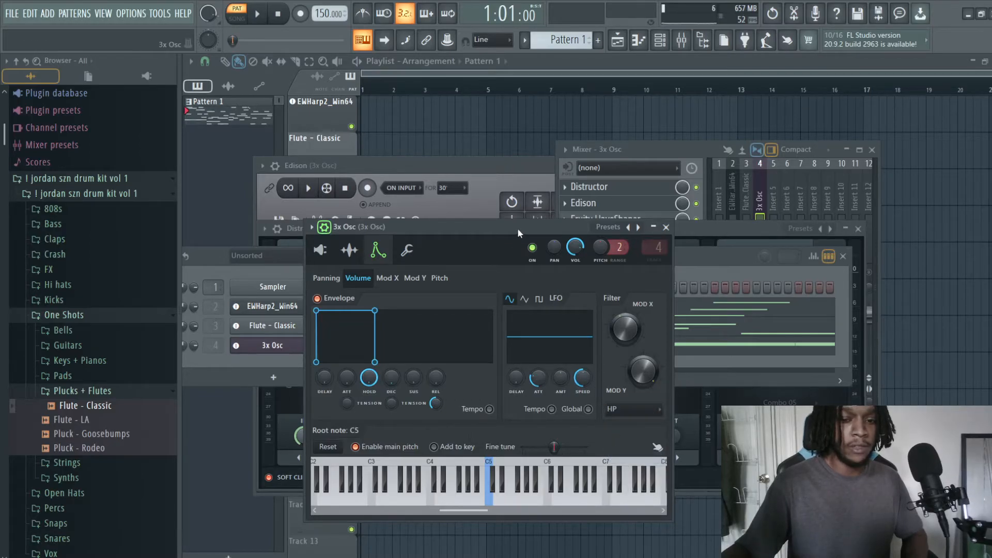
{"action": "key", "text": "z"}
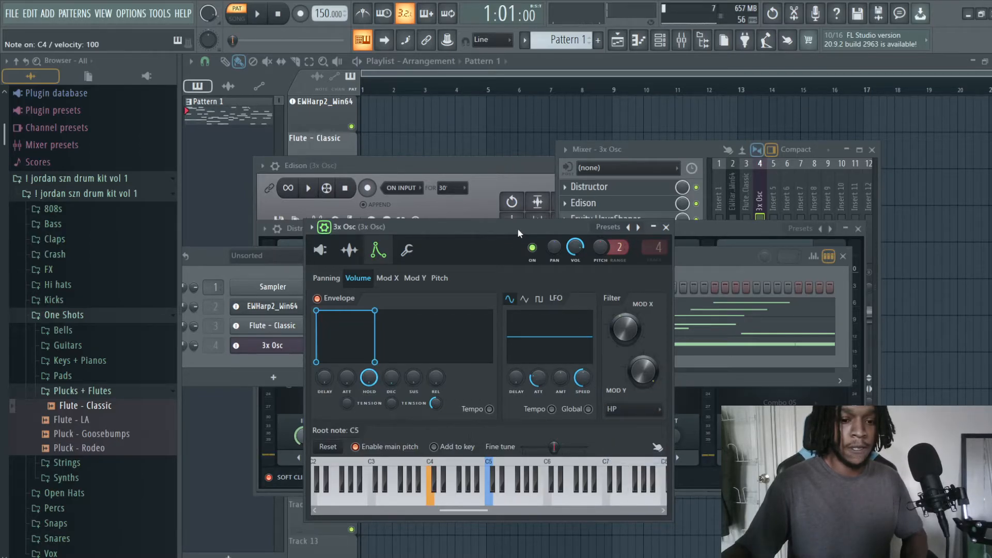
Step: Set the 3x Osc filter type to LP, audition a C4 note and close the plugin
{"action": "left_click", "coordinate": [635, 409]}
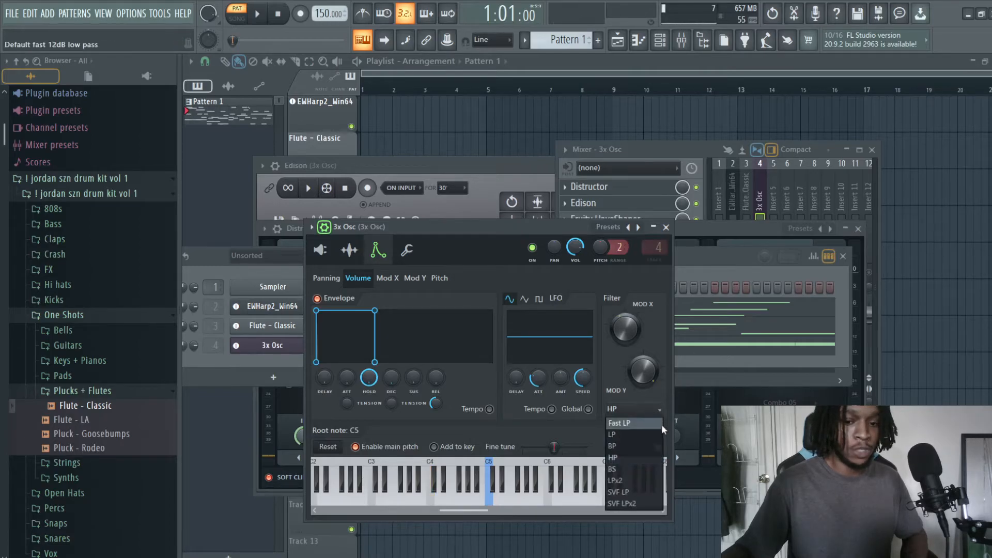
{"action": "left_click", "coordinate": [647, 433]}
{"action": "key", "text": "z"}
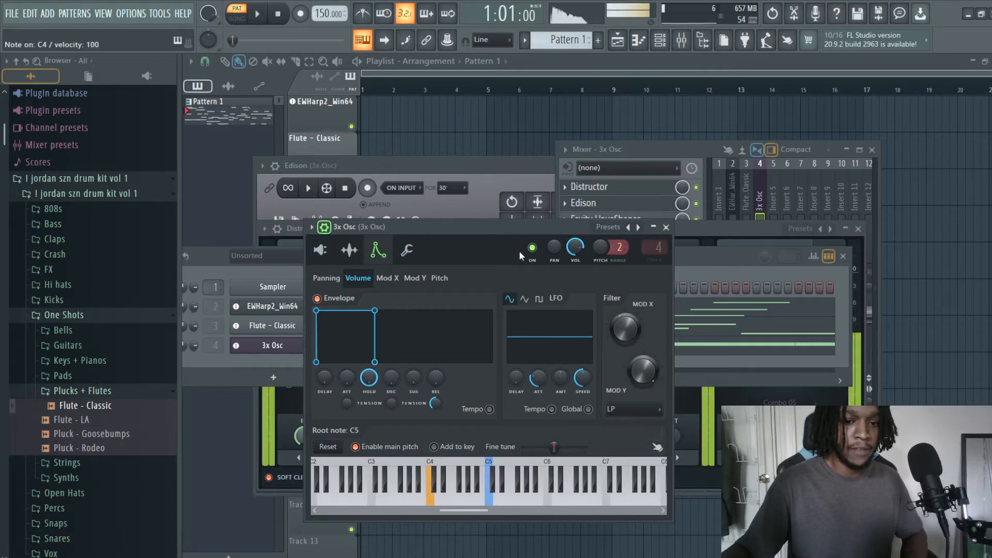
{"action": "left_click", "coordinate": [666, 227]}
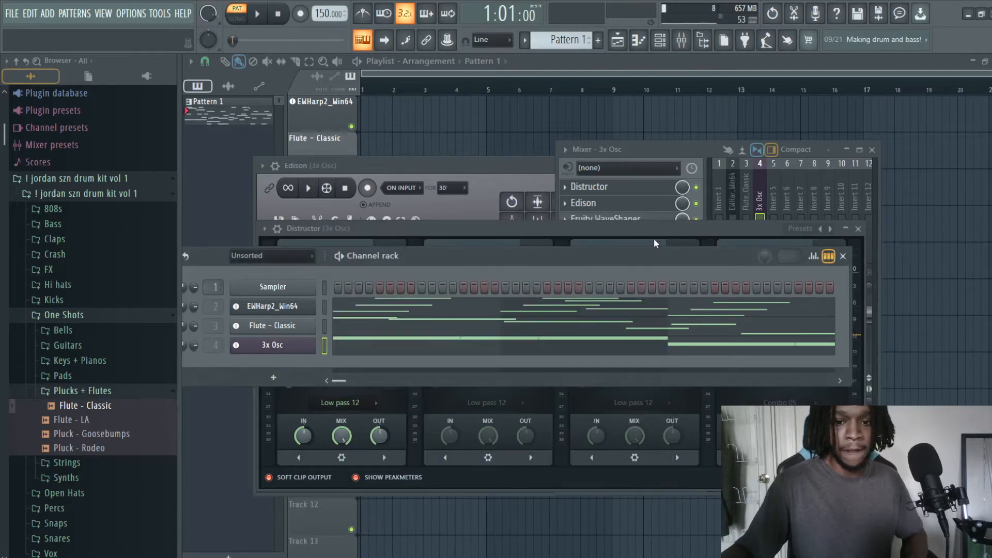
Step: Change Distructor's first module to Distortion and raise its pre amp past the midpoint while auditioning bass notes
{"action": "left_click", "coordinate": [603, 241]}
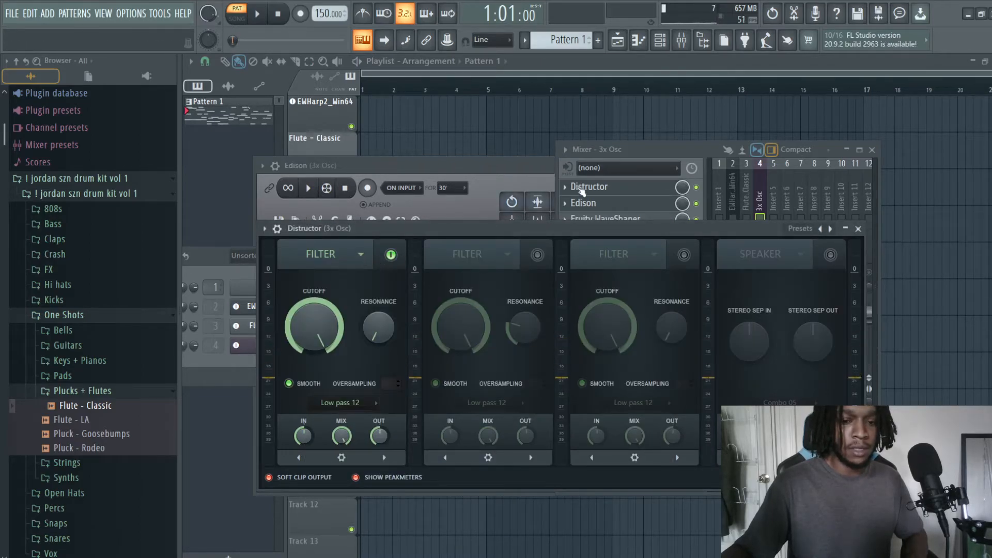
{"action": "left_click", "coordinate": [693, 150]}
{"action": "left_click", "coordinate": [359, 256]}
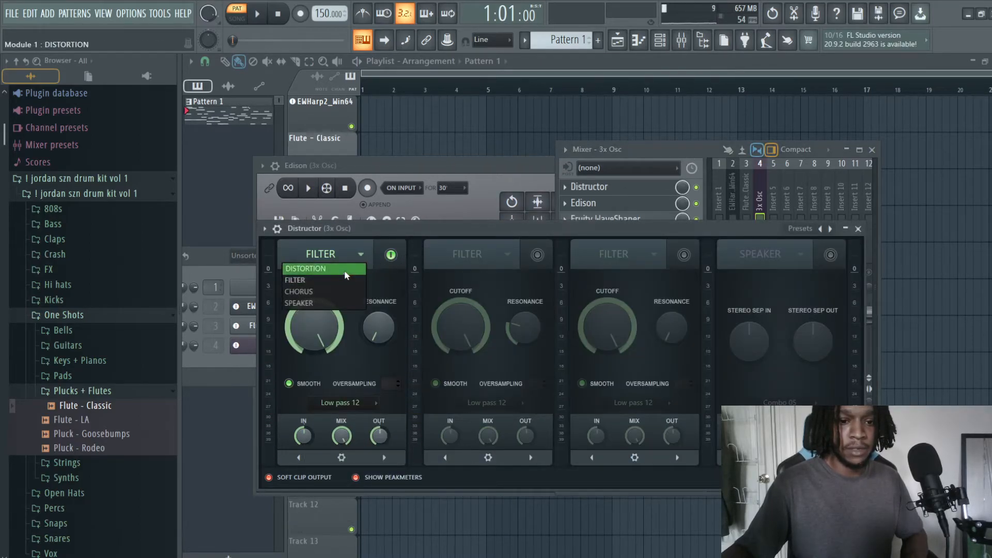
{"action": "left_click", "coordinate": [344, 269]}
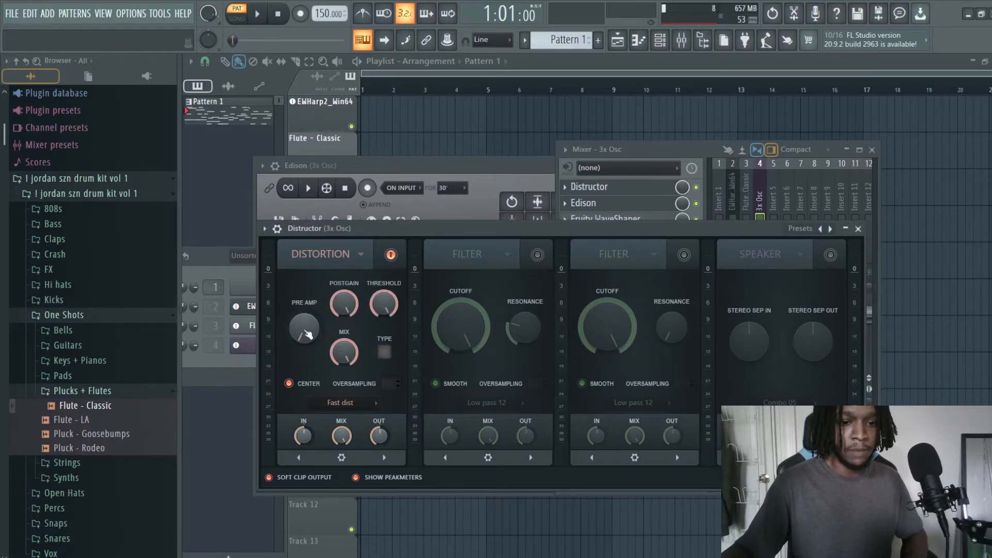
{"action": "key", "text": "z"}
{"action": "mouse_move", "coordinate": [307, 339]}
{"action": "left_mouse_down"}
{"action": "mouse_move", "coordinate": [307, 316]}
{"action": "mouse_move", "coordinate": [307, 363]}
{"action": "mouse_move", "coordinate": [308, 321]}
{"action": "left_mouse_up"}
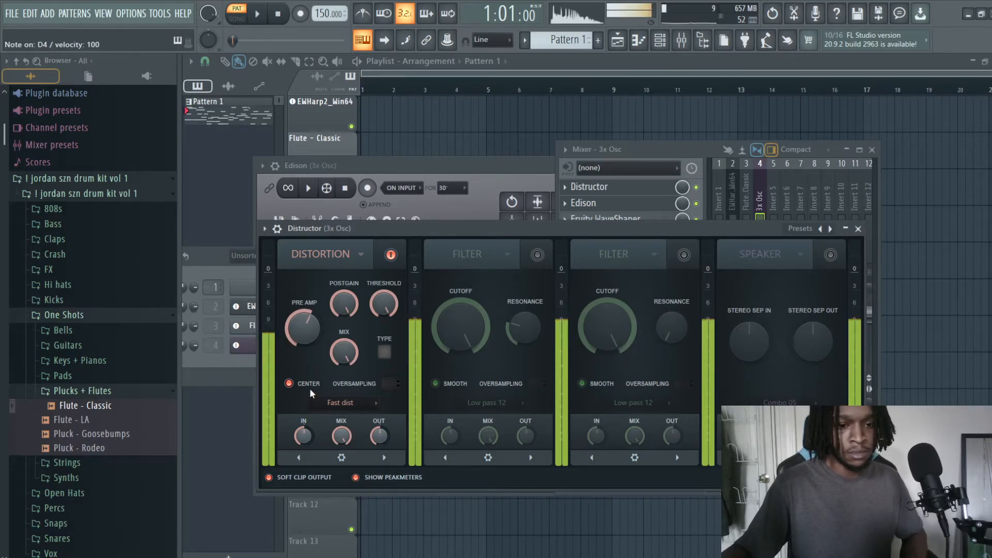
Step: Try the Fast dist module with its mix fully down and return the mix to 100%
{"action": "mouse_move", "coordinate": [344, 305]}
{"action": "left_mouse_down"}
{"action": "mouse_move", "coordinate": [343, 316]}
{"action": "mouse_move", "coordinate": [344, 308]}
{"action": "left_mouse_up"}
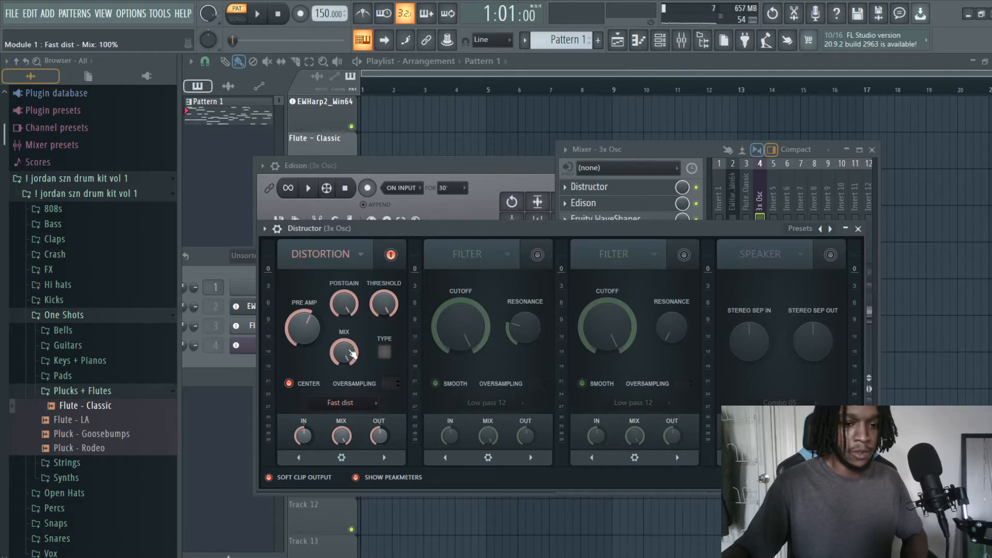
{"action": "left_click_drag", "start_coordinate": [352, 354], "coordinate": [351, 391]}
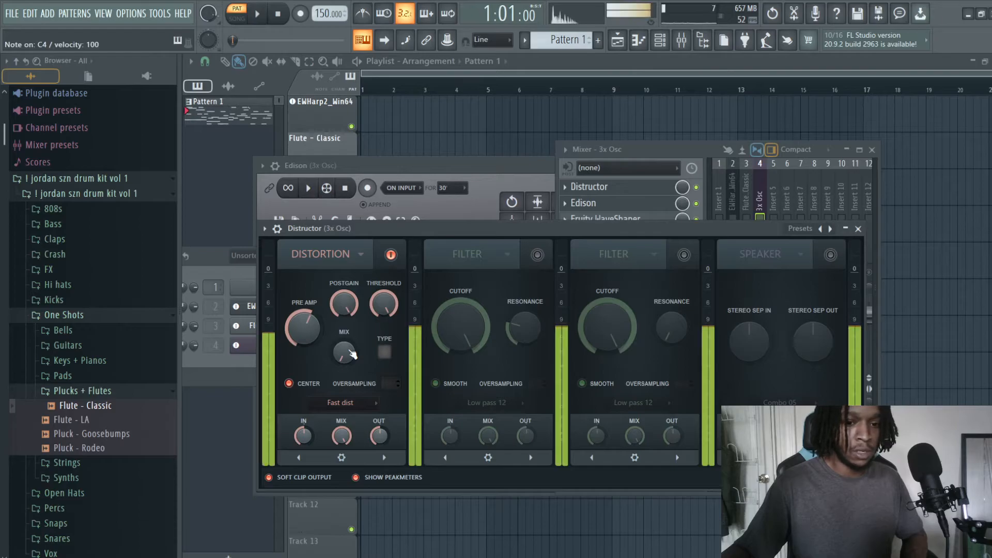
{"action": "left_click_drag", "start_coordinate": [353, 354], "coordinate": [388, 304]}
Step: Audition repeated notes with the Fast dist type switch enabled and switch it off again
{"action": "key", "text": "z"}
{"action": "key", "text": "z"}
{"action": "key", "text": "z"}
{"action": "key", "text": "bracketleft"}
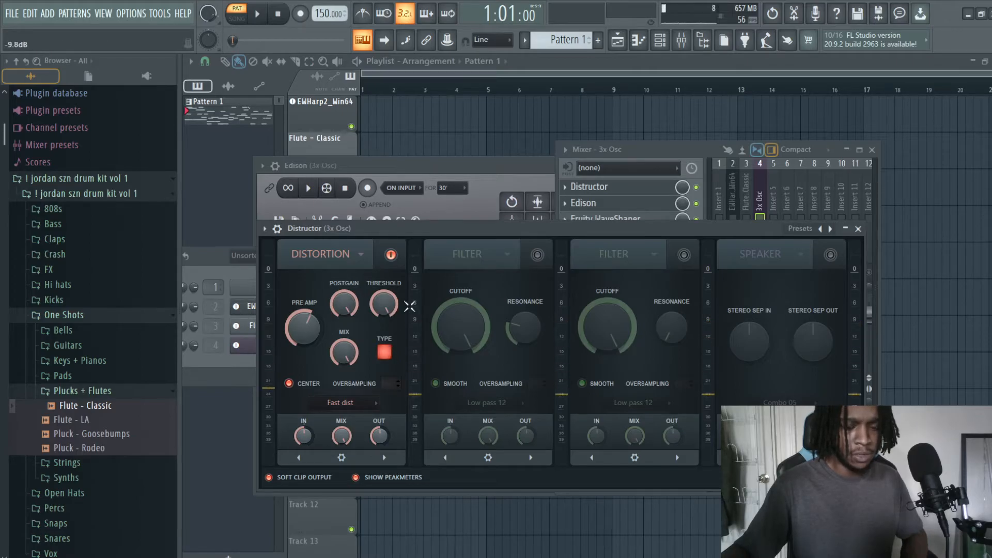
{"action": "key", "text": "z"}
{"action": "left_click", "coordinate": [385, 352]}
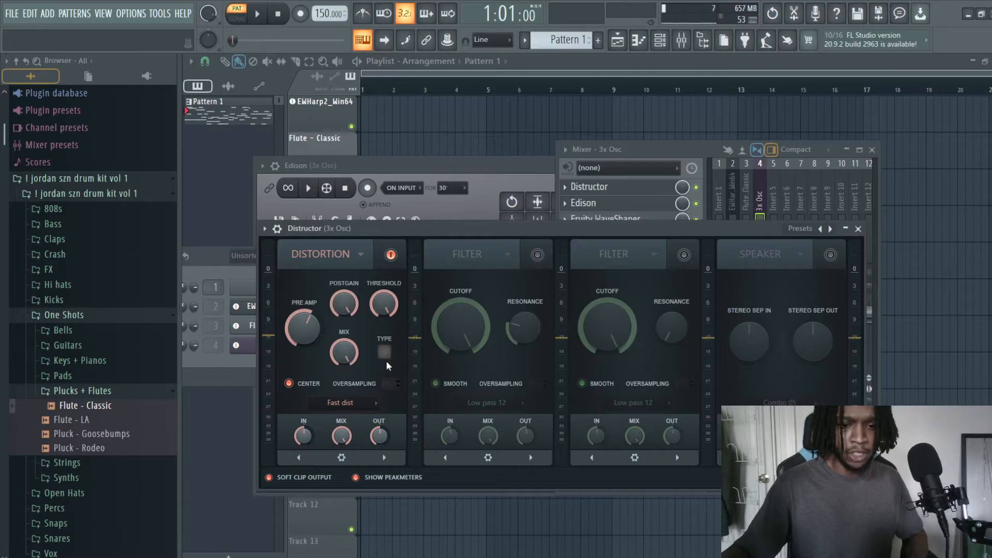
Step: Try the Abrasive algorithm in Distructor's first module and audition a note through it
{"action": "left_click", "coordinate": [364, 401]}
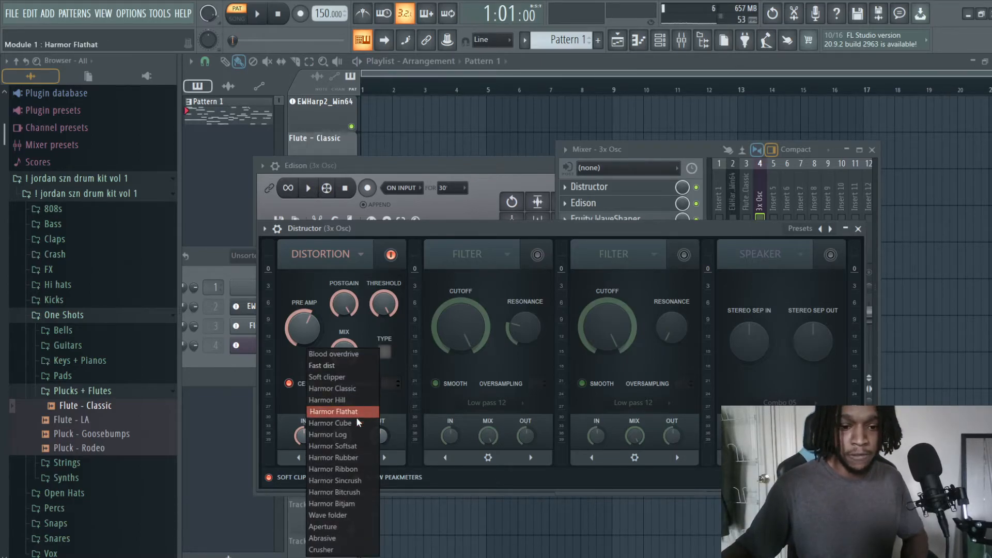
{"action": "left_click", "coordinate": [335, 538]}
{"action": "left_click", "coordinate": [457, 197]}
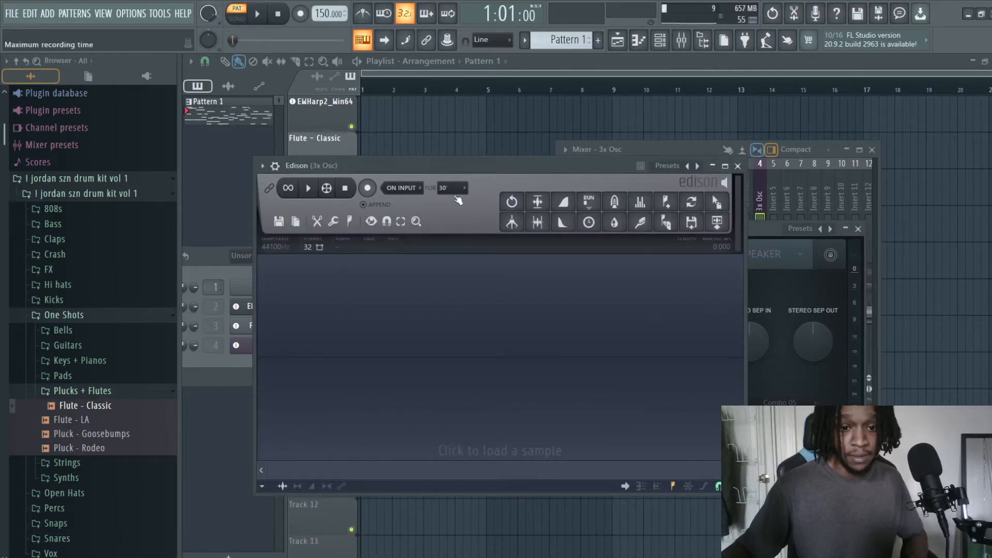
{"action": "left_click", "coordinate": [774, 229]}
{"action": "key", "text": "z"}
Step: Try different pre amp, dry/wet and gate threshold levels on the Abrasive distortion while auditioning C4
{"action": "left_click_drag", "start_coordinate": [299, 304], "coordinate": [298, 292]}
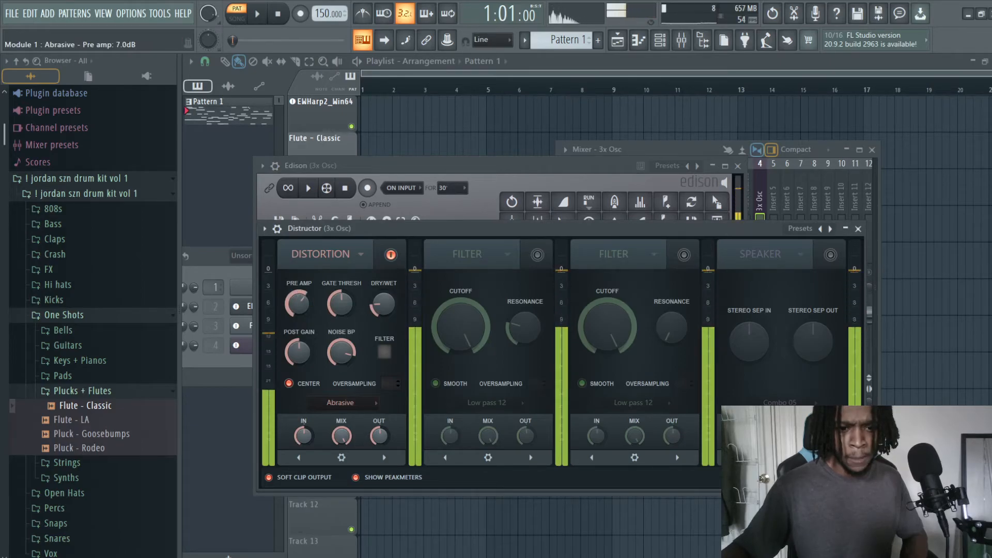
{"action": "left_click_drag", "start_coordinate": [382, 304], "coordinate": [382, 301]}
{"action": "key", "text": "z"}
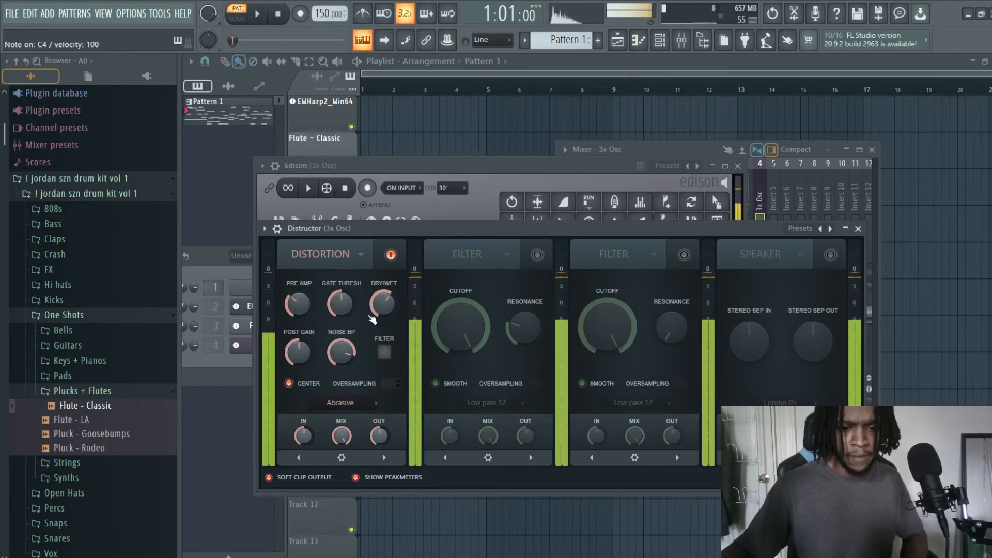
{"action": "left_click_drag", "start_coordinate": [298, 305], "coordinate": [298, 290]}
{"action": "left_click_drag", "start_coordinate": [331, 317], "coordinate": [331, 312]}
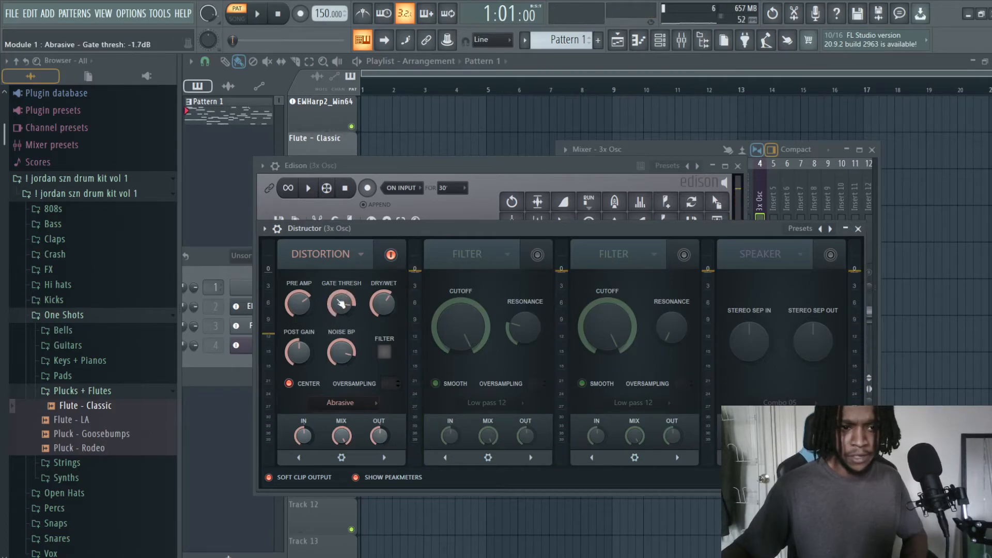
{"action": "key", "text": "z"}
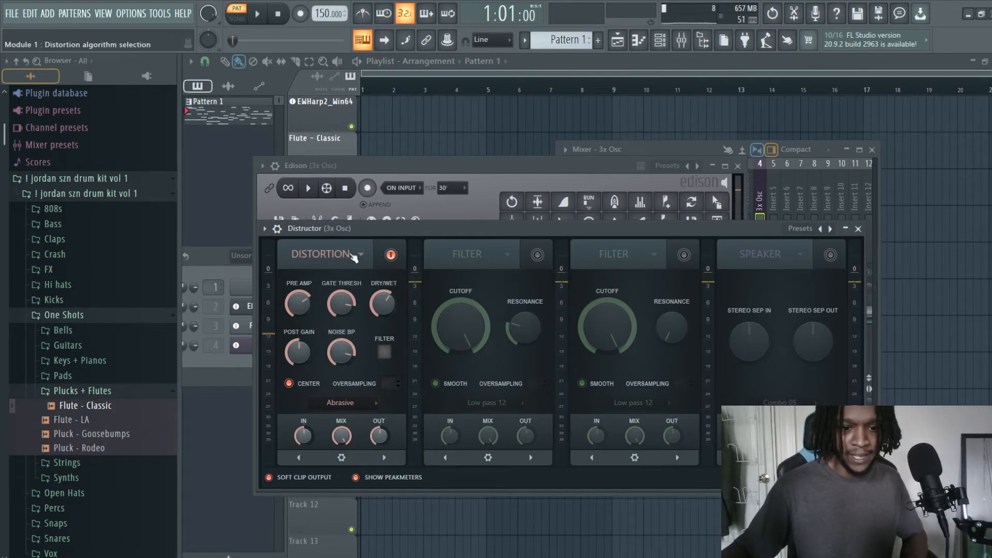
Step: Set the first module's distortion algorithm to Fast dist and lower its postgain to 27% while auditioning notes
{"action": "left_click", "coordinate": [367, 403]}
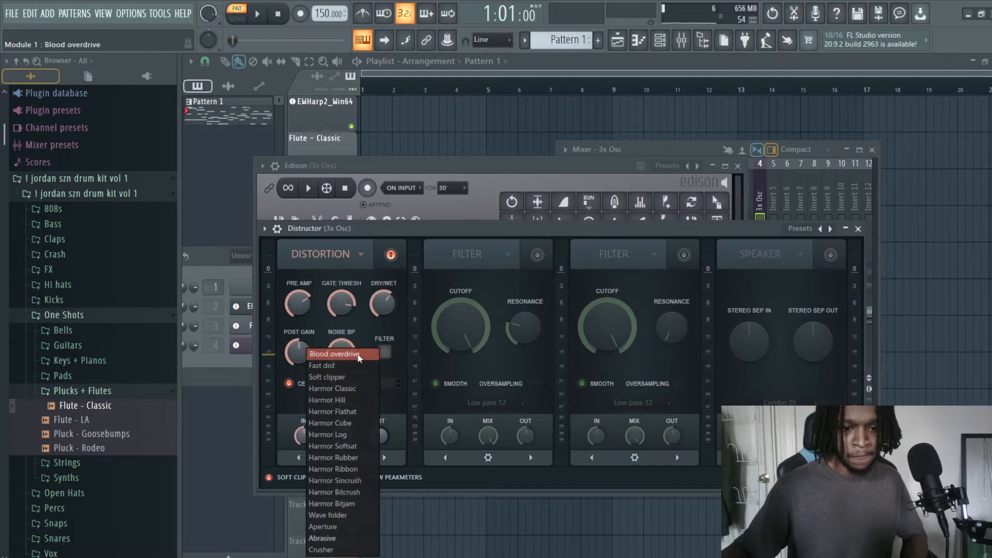
{"action": "left_click", "coordinate": [353, 365]}
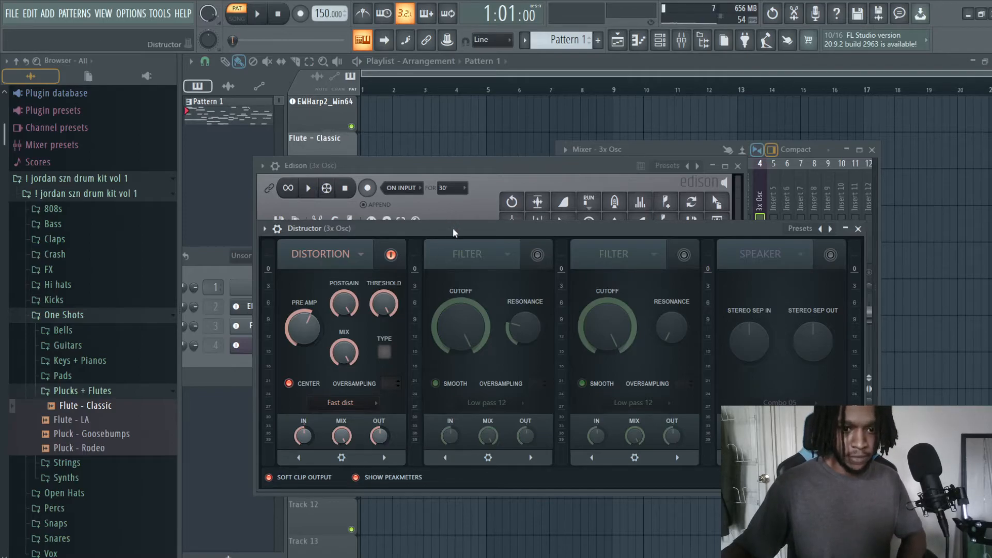
{"action": "key", "text": "s"}
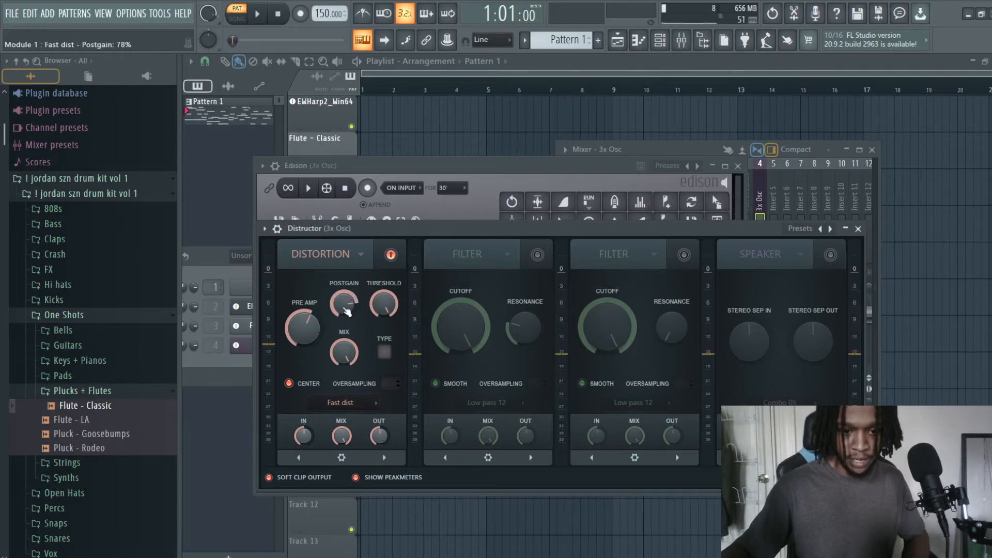
{"action": "key", "text": "s"}
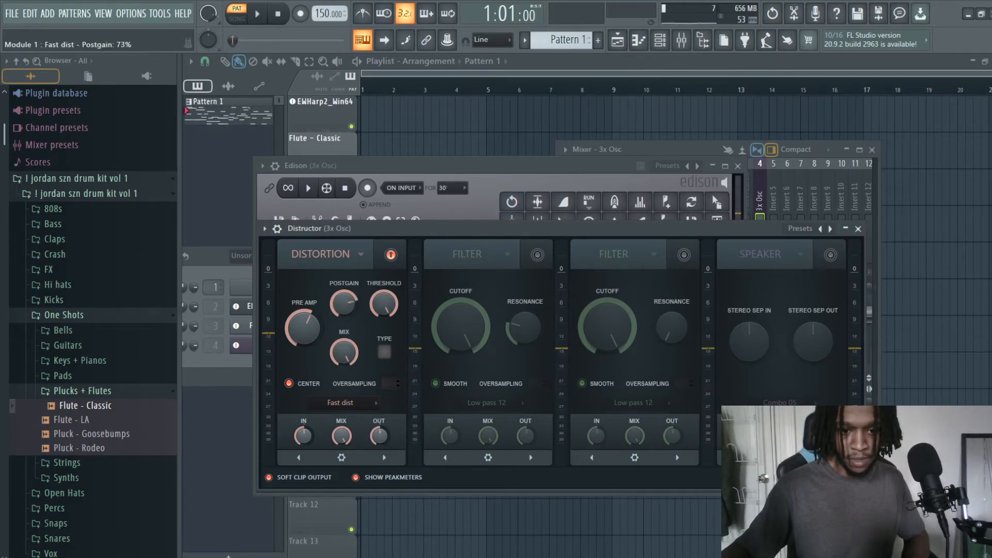
{"action": "left_click_drag", "start_coordinate": [355, 290], "coordinate": [359, 300]}
{"action": "key", "text": "s"}
{"action": "key", "text": "s"}
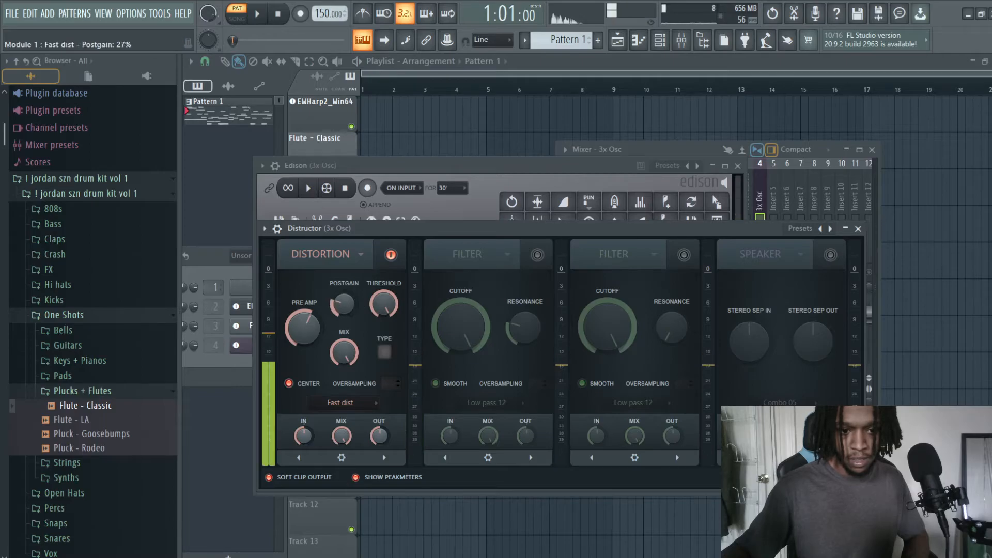
Step: Close Distructor, arm Edison to record on input and record a sustained 3x Osc note
{"action": "double_click", "coordinate": [469, 232]}
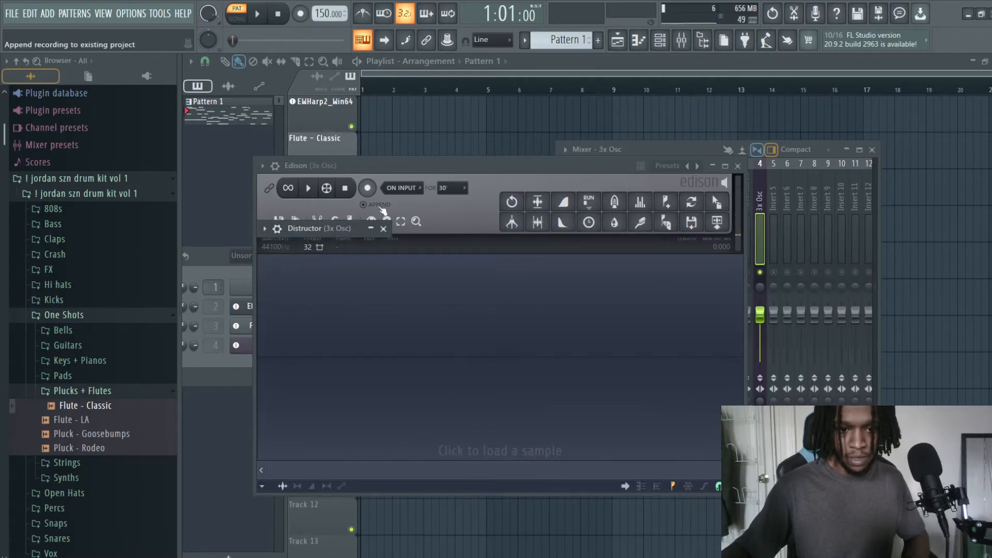
{"action": "left_click", "coordinate": [384, 229]}
{"action": "left_click", "coordinate": [368, 188]}
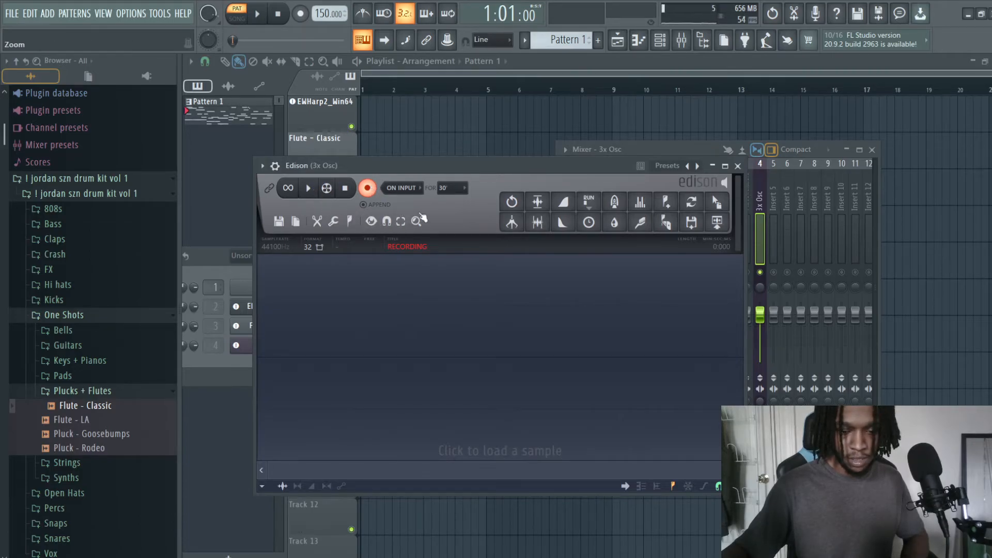
{"action": "key", "text": "z"}
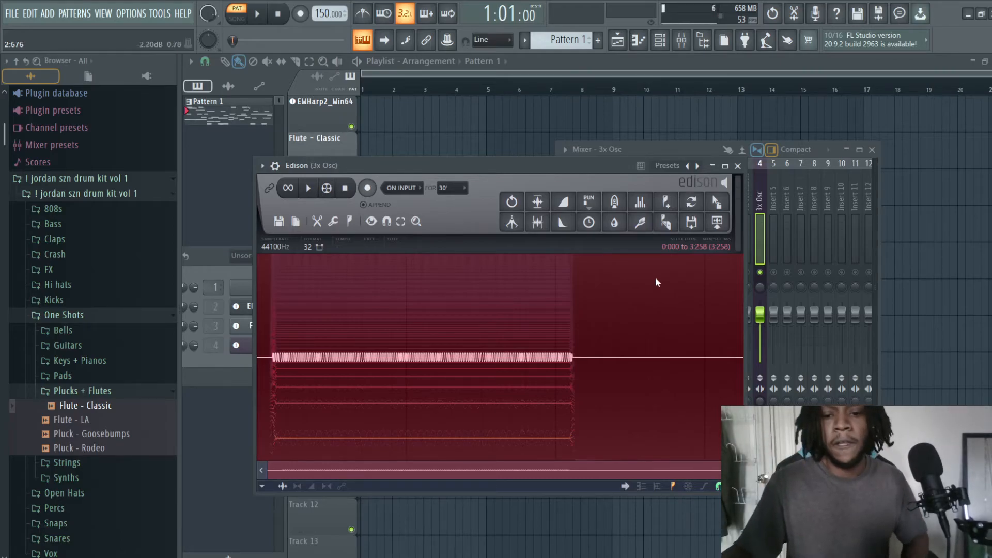
Step: Apply Edison's Amp tool to the whole recording with the combined left/right level raised above its default
{"action": "right_click", "coordinate": [462, 354]}
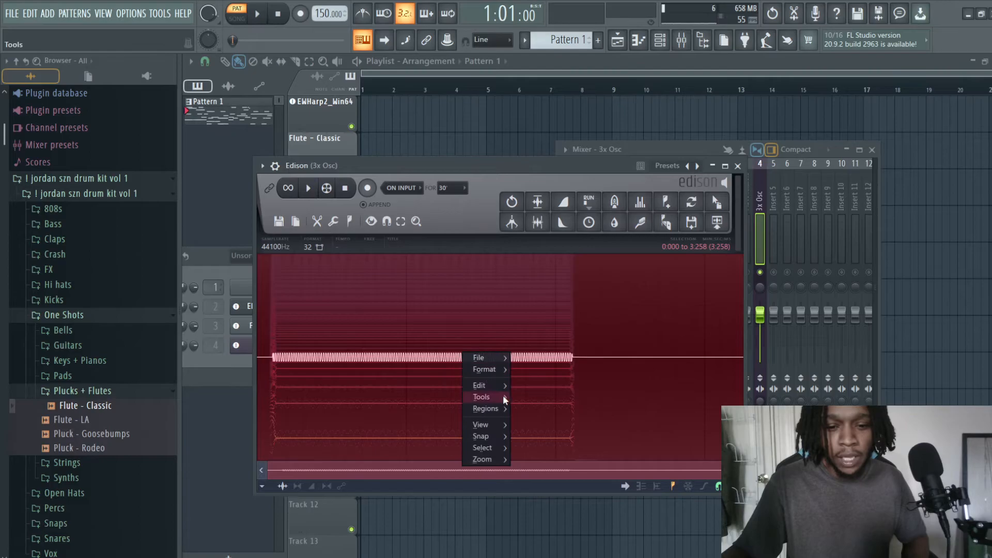
{"action": "mouse_move", "coordinate": [496, 396]}
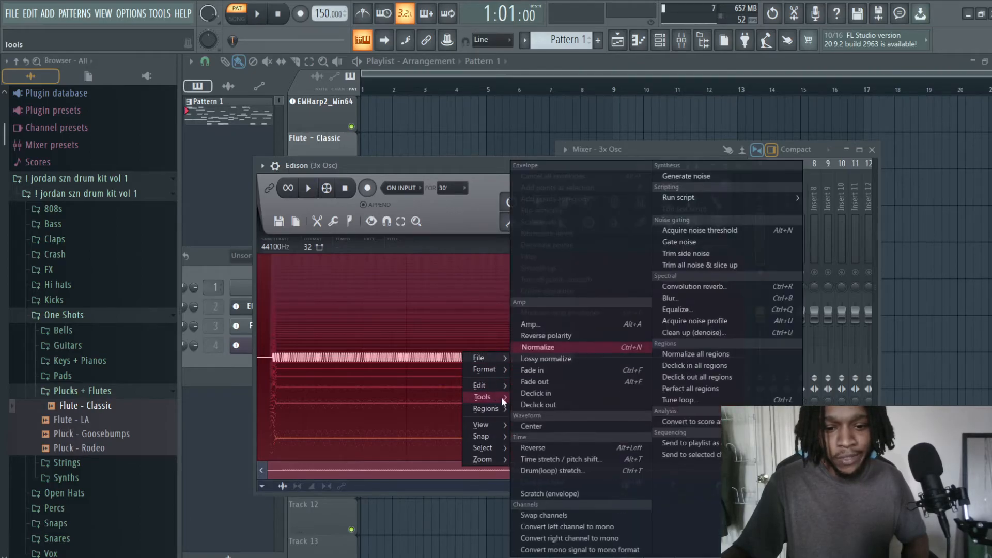
{"action": "left_click", "coordinate": [576, 322]}
{"action": "left_click_drag", "start_coordinate": [465, 261], "coordinate": [465, 255]}
{"action": "left_click_drag", "start_coordinate": [542, 257], "coordinate": [502, 240]}
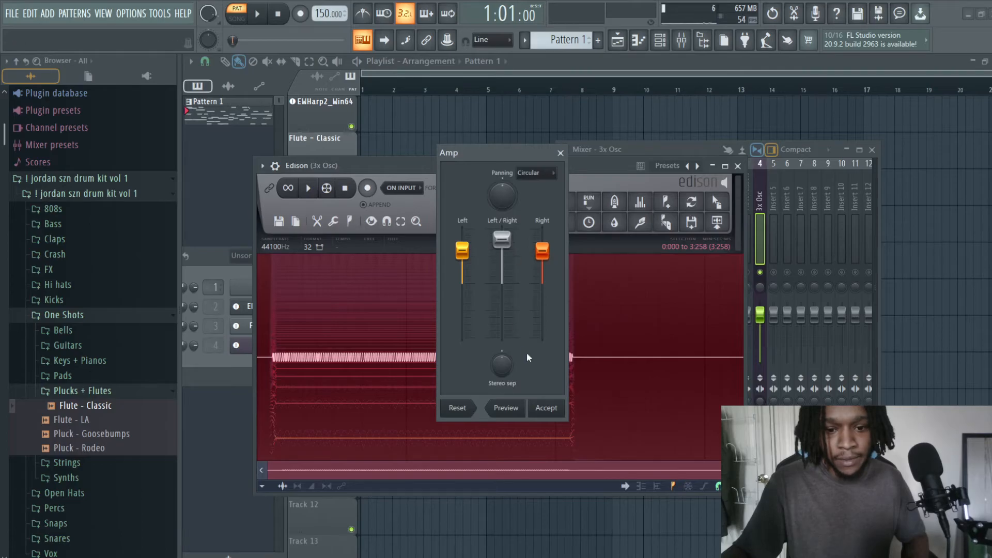
{"action": "left_click", "coordinate": [538, 408]}
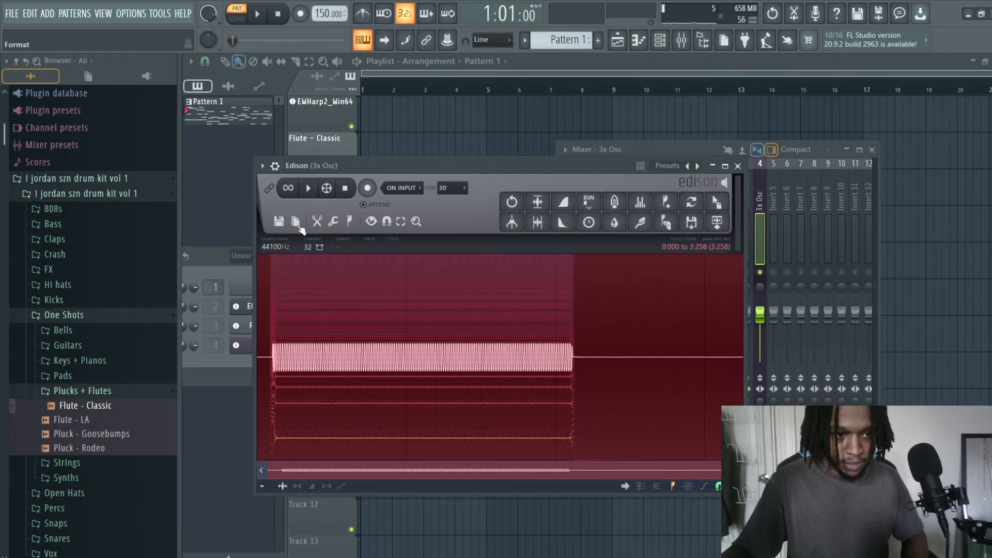
{"action": "left_click", "coordinate": [280, 222]}
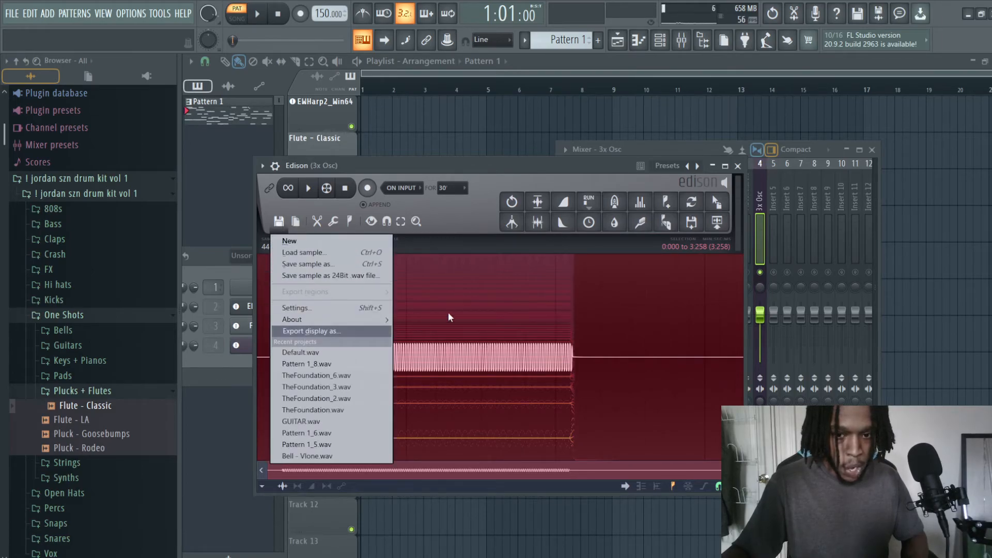
{"action": "left_click", "coordinate": [692, 223]}
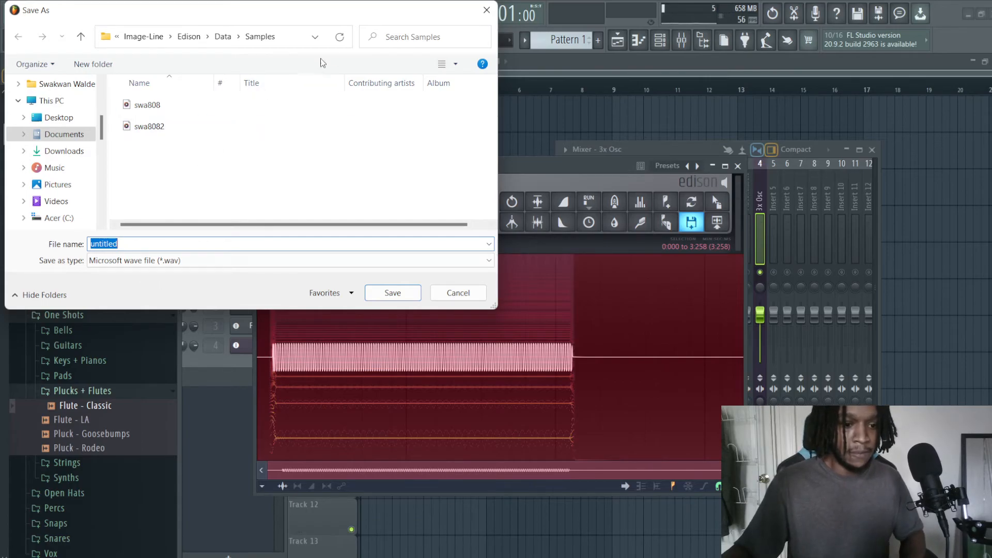
{"action": "left_click", "coordinate": [494, 10]}
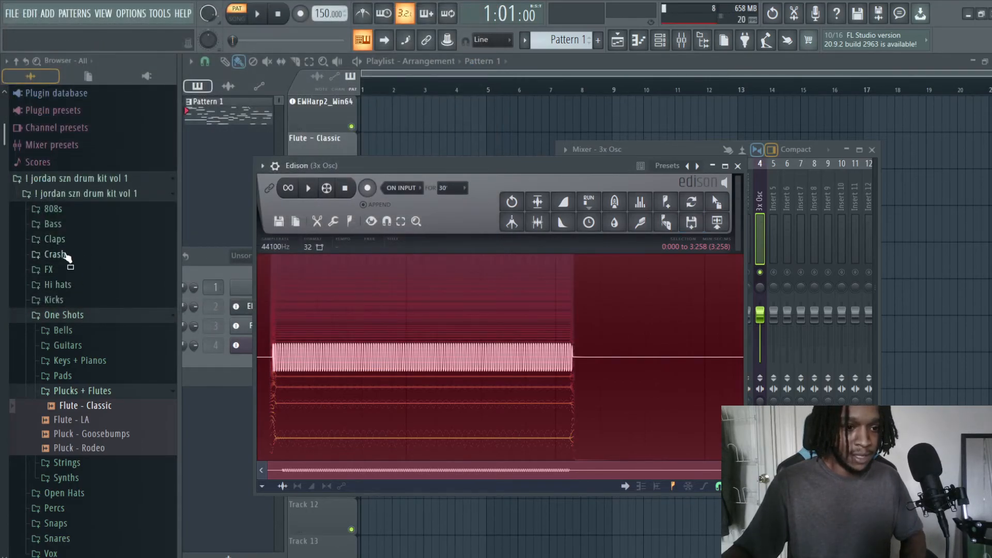
{"action": "left_click", "coordinate": [74, 211]}
{"action": "left_click", "coordinate": [80, 225]}
{"action": "left_click", "coordinate": [81, 213]}
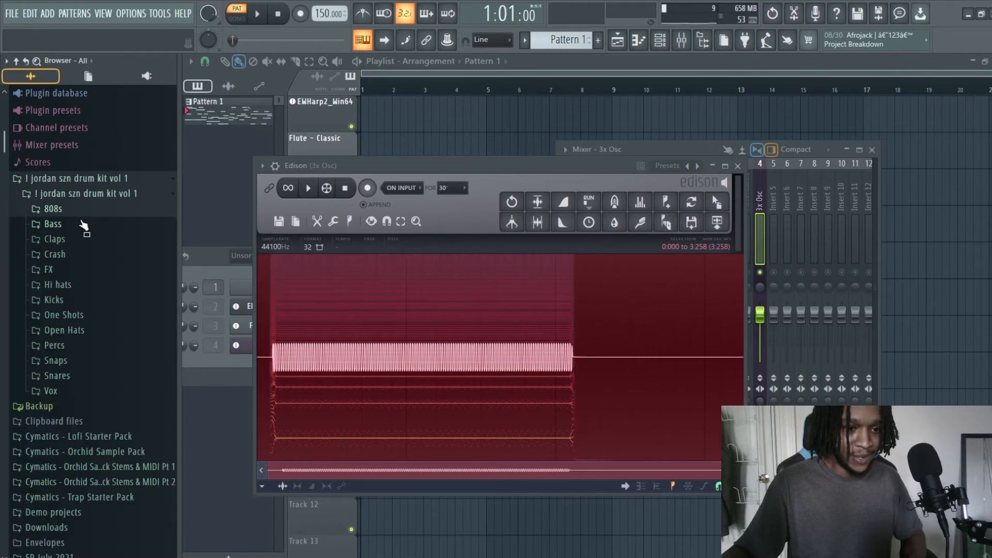
{"action": "scroll", "coordinate": [84, 290], "scroll_direction": "down", "scroll_amount": 5}
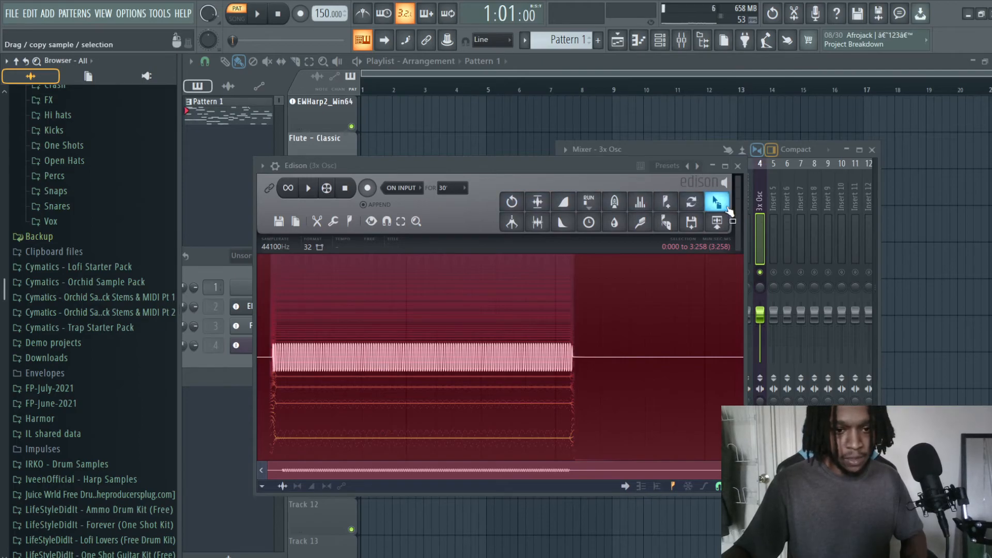
Step: Place the Edison sample at the start of playlist Track 9, audition it in song mode and shift its second clip later in time
{"action": "left_click_drag", "start_coordinate": [692, 202], "coordinate": [377, 416]}
{"action": "left_click", "coordinate": [238, 21]}
{"action": "key", "text": "space"}
{"action": "key", "text": "space"}
{"action": "left_click_drag", "start_coordinate": [411, 408], "coordinate": [377, 406]}
{"action": "left_click", "coordinate": [393, 402]}
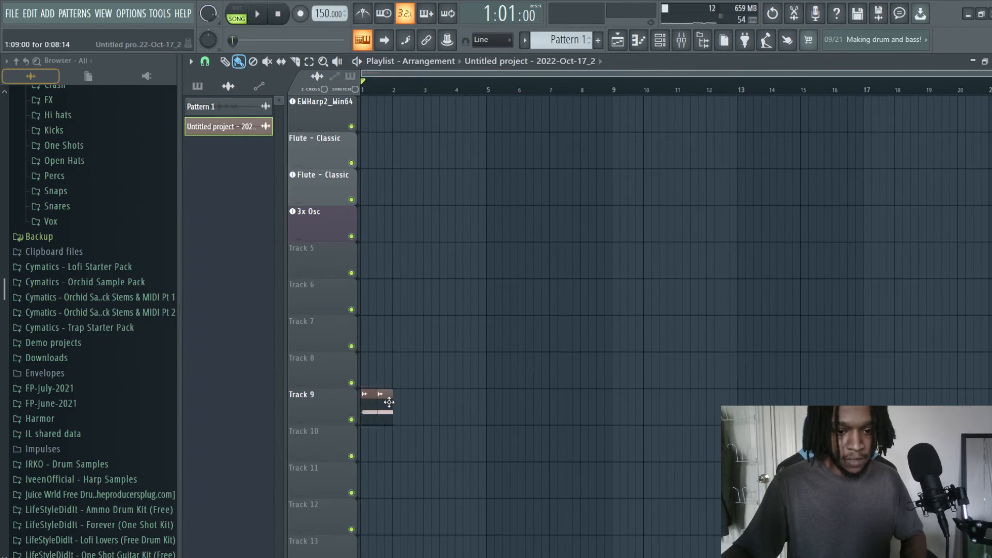
{"action": "scroll", "coordinate": [385, 409], "scroll_direction": "up", "scroll_amount": 5}
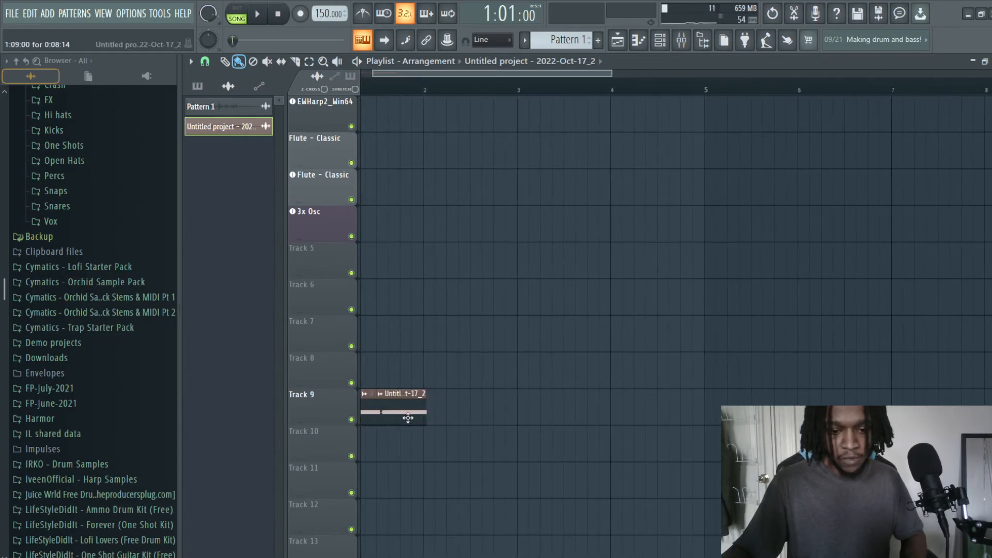
{"action": "left_click_drag", "start_coordinate": [390, 401], "coordinate": [413, 422]}
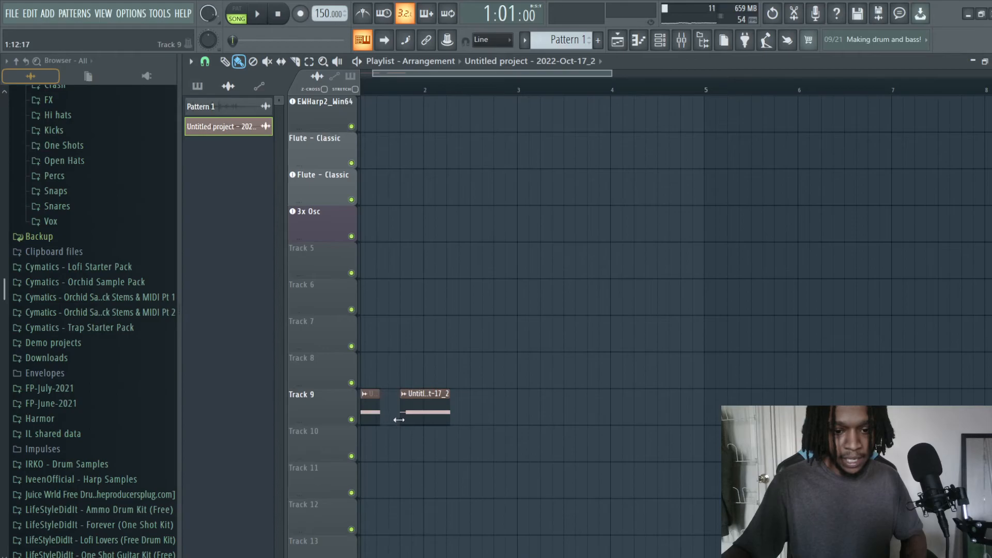
Step: Reopen Edison from the 3x Osc mixer track, cut the first 0.100 s of the recording and close Edison and the mixer
{"action": "left_click", "coordinate": [660, 44]}
{"action": "left_click", "coordinate": [667, 43]}
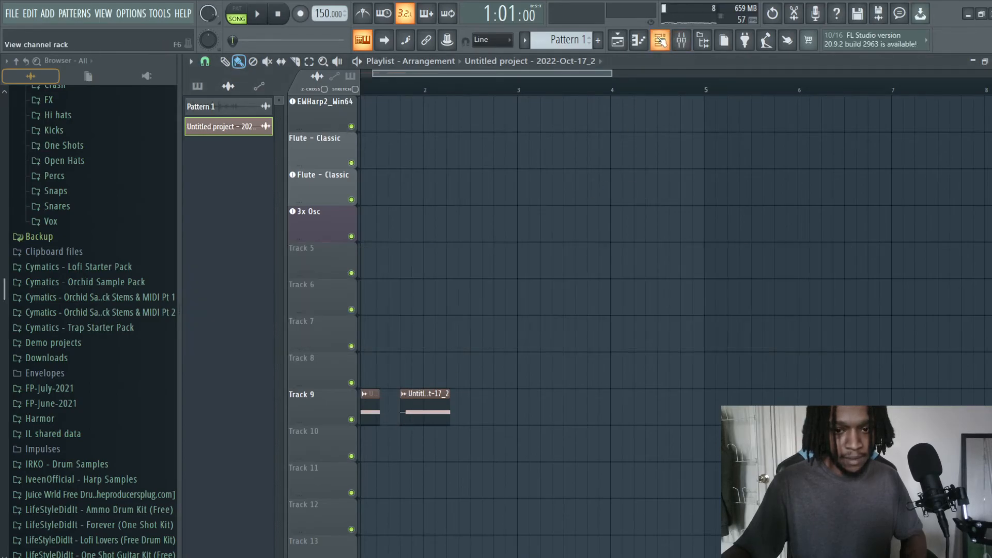
{"action": "left_click", "coordinate": [638, 40]}
{"action": "left_click", "coordinate": [682, 43]}
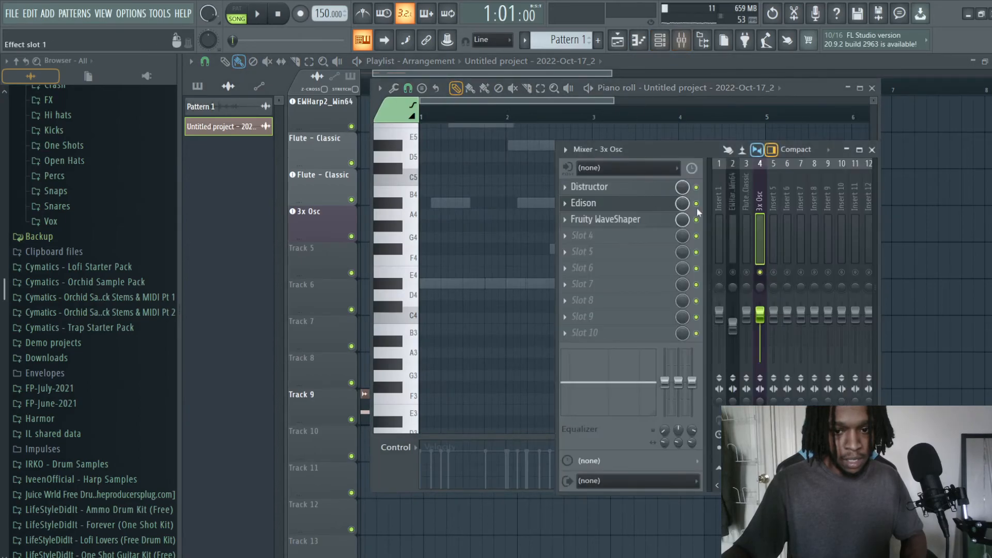
{"action": "left_click", "coordinate": [613, 204]}
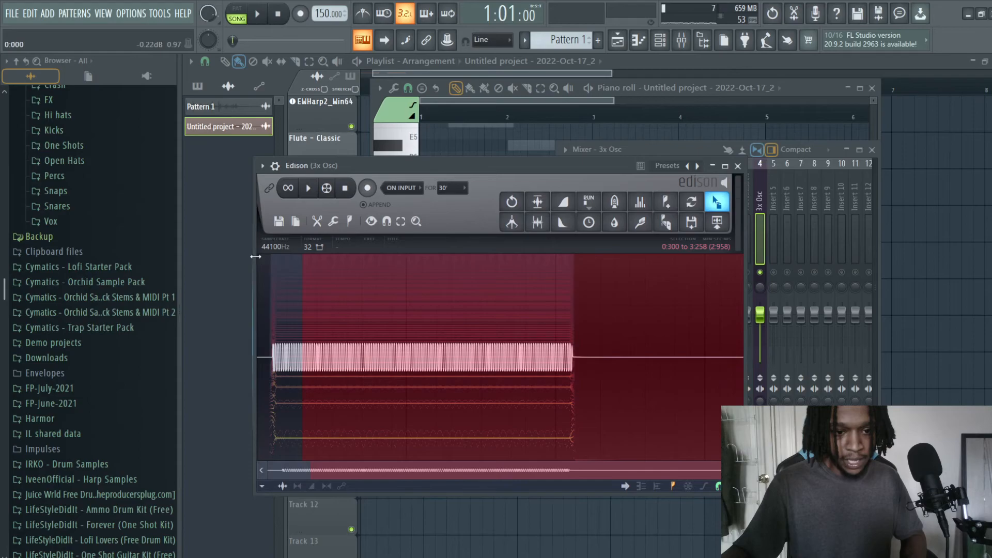
{"action": "left_click_drag", "start_coordinate": [256, 257], "coordinate": [259, 256]}
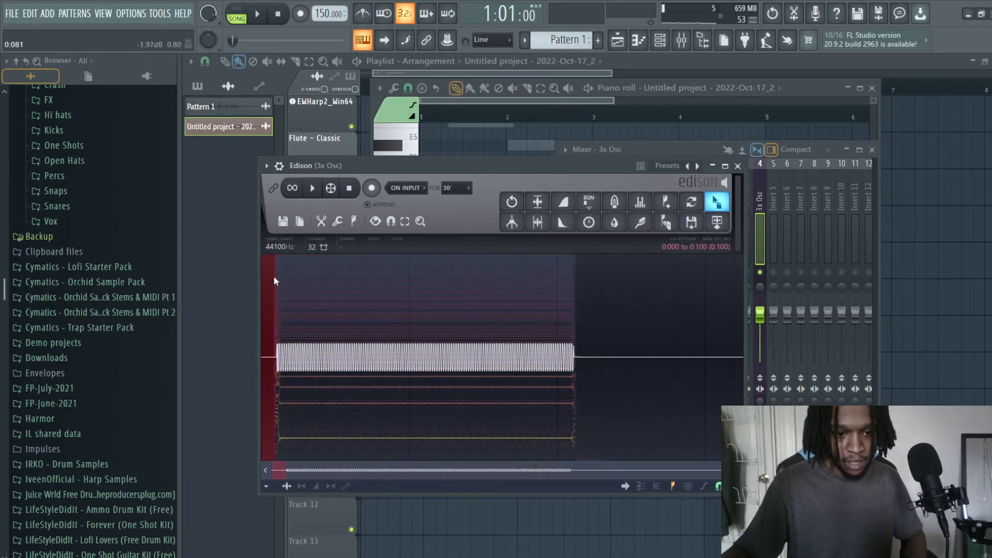
{"action": "right_click", "coordinate": [267, 349]}
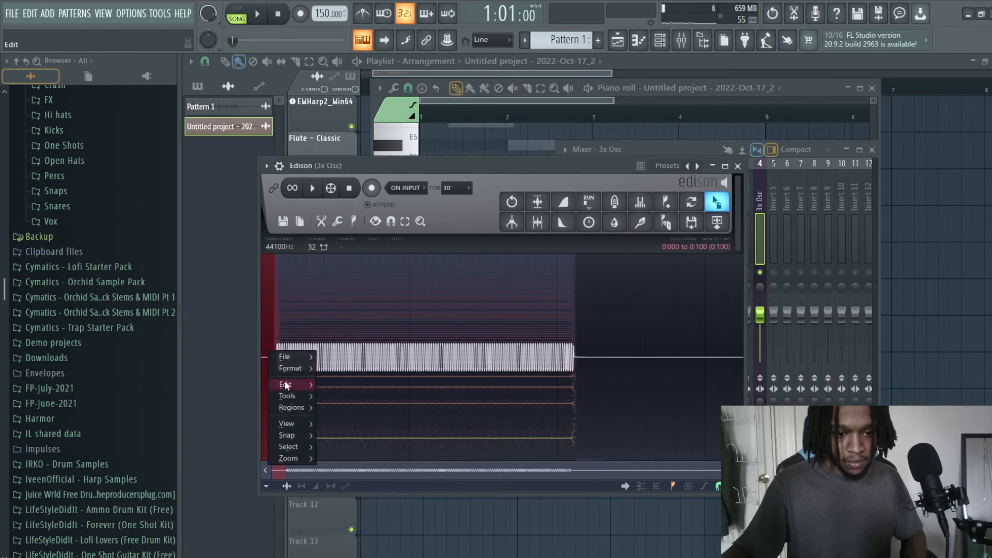
{"action": "mouse_move", "coordinate": [285, 385]}
{"action": "left_click", "coordinate": [349, 361]}
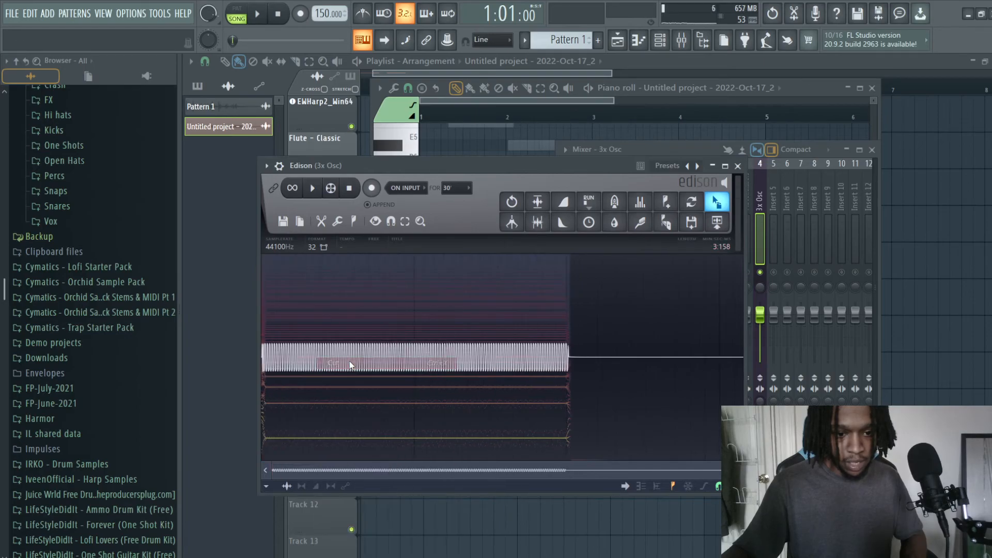
{"action": "left_click", "coordinate": [738, 165]}
{"action": "left_click", "coordinate": [873, 151]}
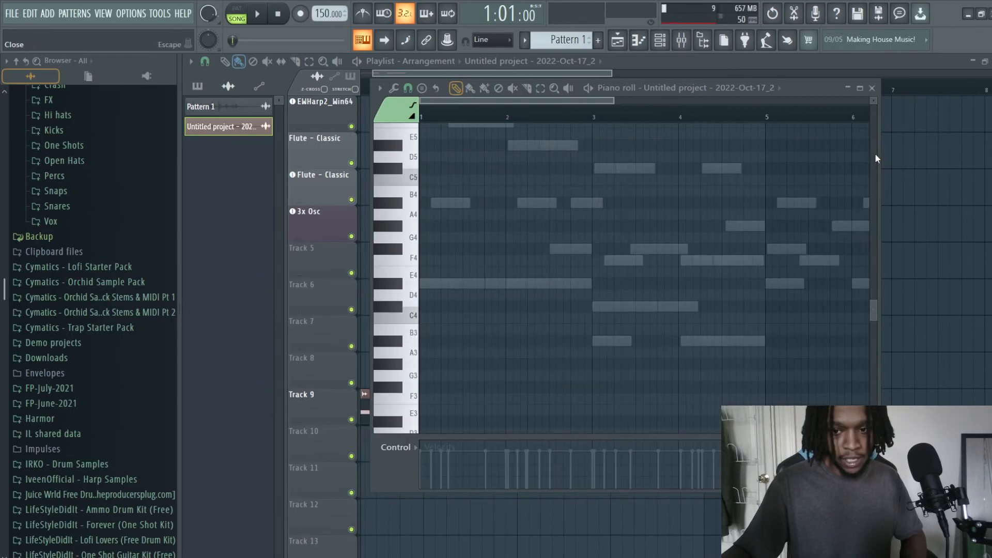
Step: Close the piano roll and delete both untrimmed sample clips from playlist Track 9
{"action": "left_click", "coordinate": [872, 88]}
{"action": "left_click_drag", "start_coordinate": [413, 398], "coordinate": [424, 398]}
{"action": "left_click_drag", "start_coordinate": [463, 75], "coordinate": [345, 69]}
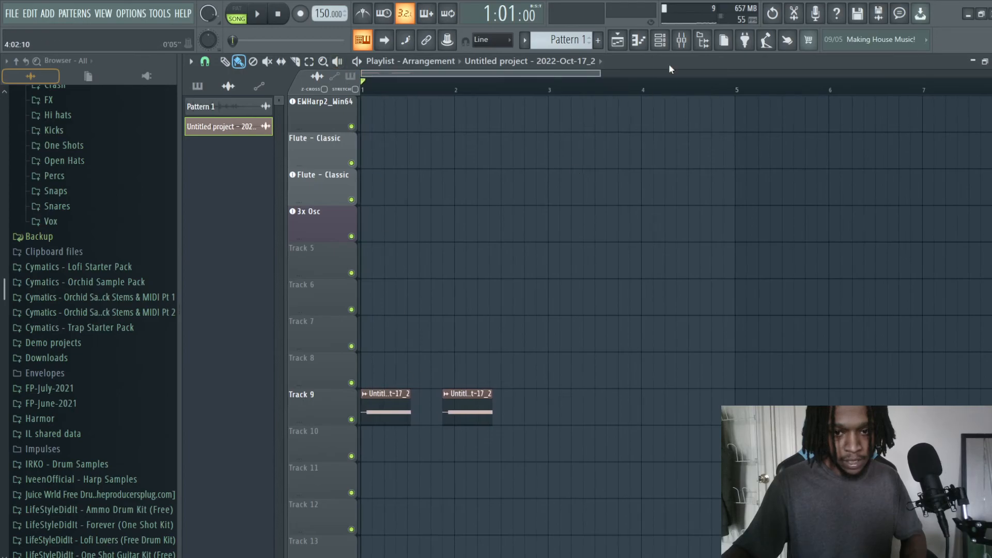
{"action": "right_click", "coordinate": [408, 396]}
{"action": "right_click", "coordinate": [483, 405]}
Step: Reopen Edison from the 3x Osc mixer track and place the trimmed sample at the start of playlist Track 8
{"action": "left_click", "coordinate": [661, 42]}
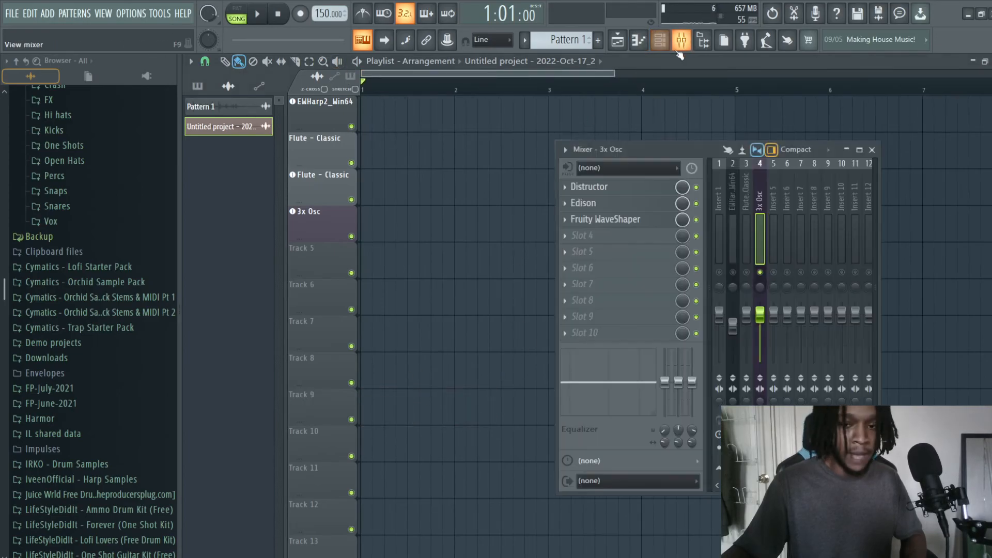
{"action": "left_click", "coordinate": [589, 187]}
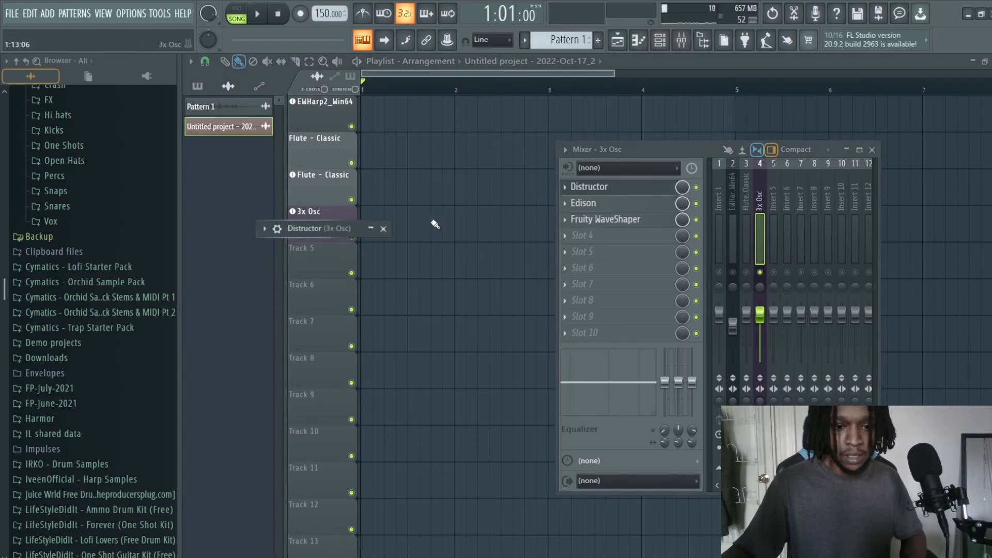
{"action": "left_click", "coordinate": [383, 229]}
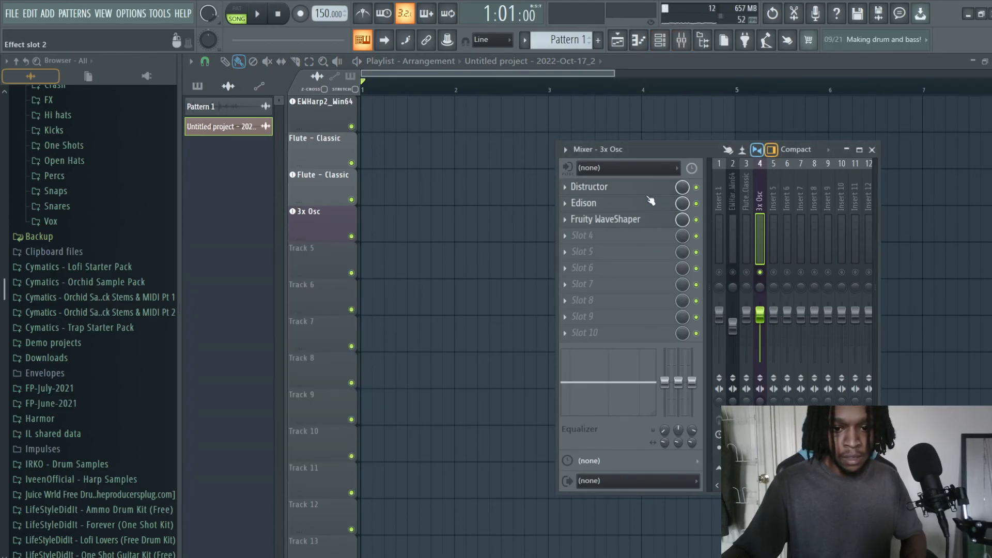
{"action": "left_click", "coordinate": [589, 203]}
{"action": "left_click_drag", "start_coordinate": [491, 166], "coordinate": [607, 195]}
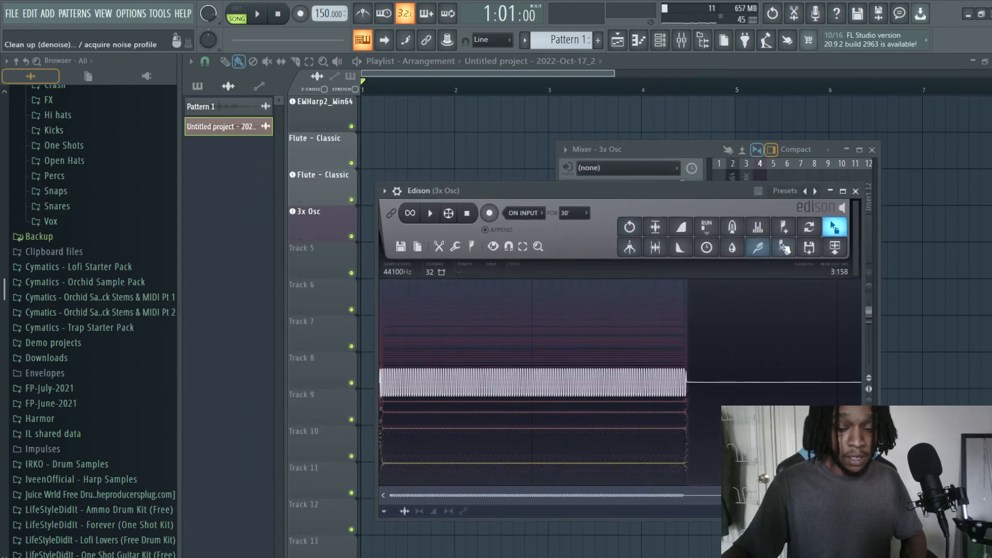
{"action": "left_click_drag", "start_coordinate": [835, 227], "coordinate": [389, 381]}
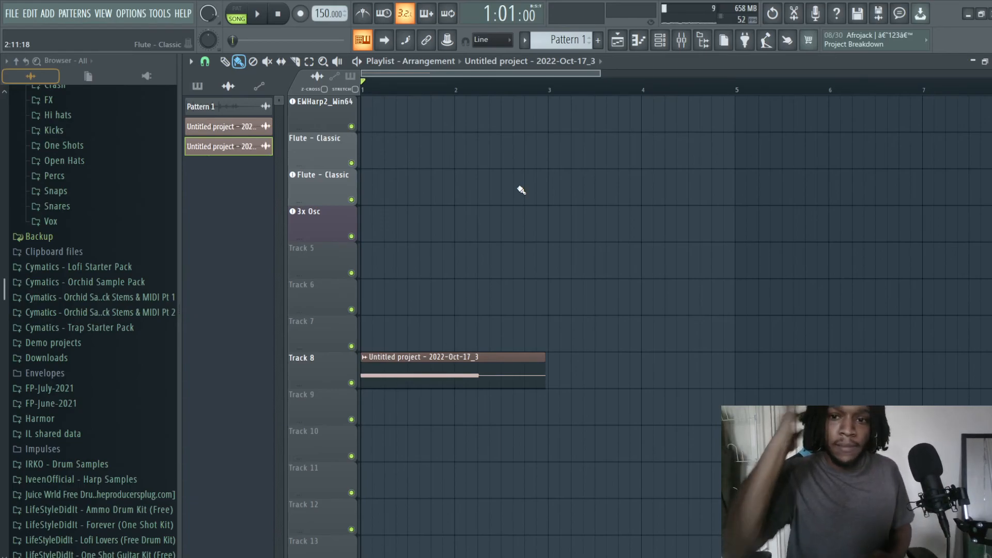
Step: Add a GMS synthesizer as a new channel in the channel rack
{"action": "left_click", "coordinate": [681, 40]}
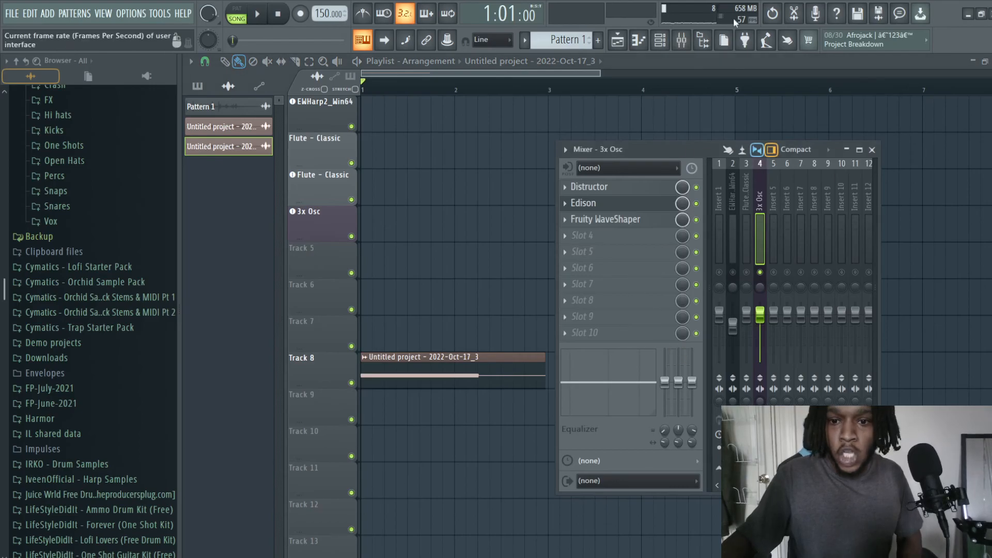
{"action": "left_click", "coordinate": [660, 40]}
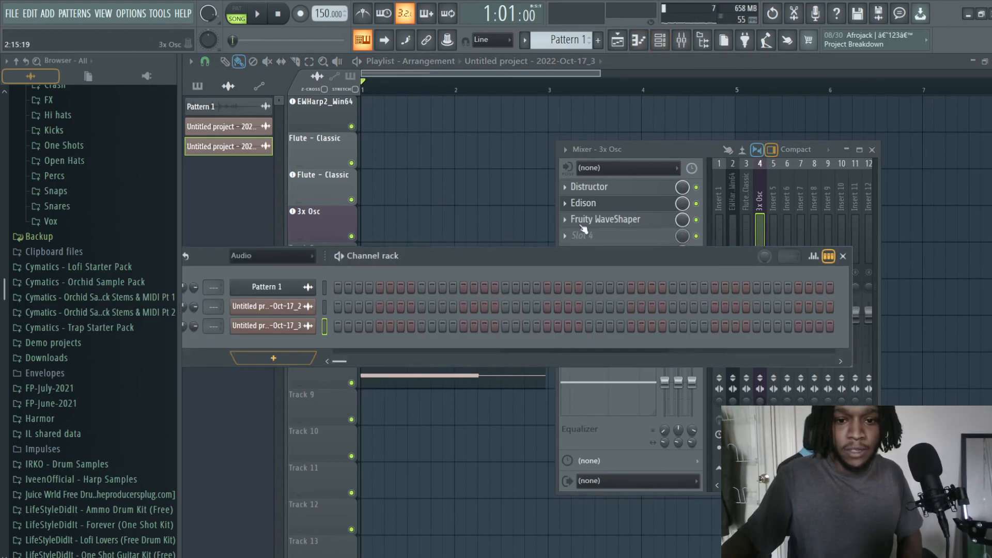
{"action": "left_click", "coordinate": [843, 257]}
{"action": "left_click", "coordinate": [639, 41]}
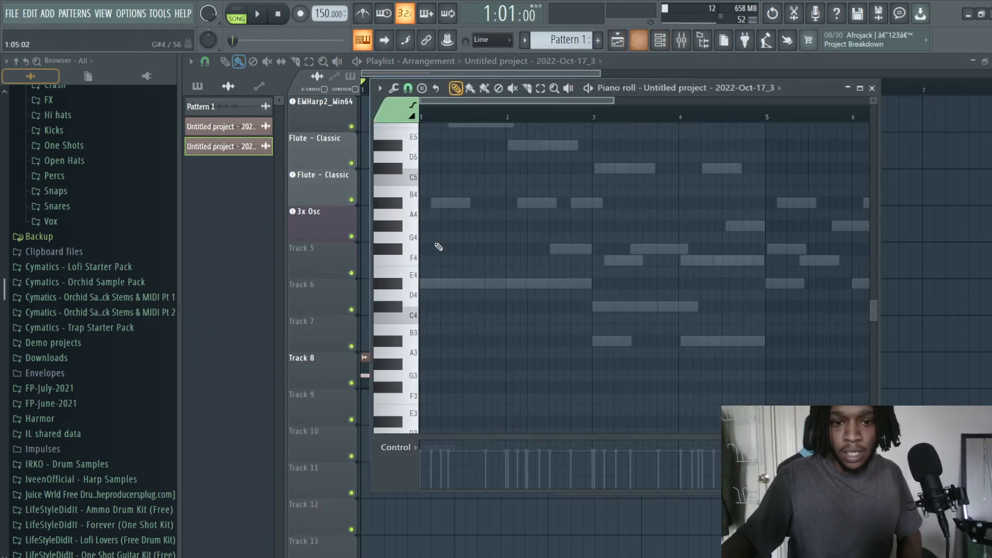
{"action": "left_click", "coordinate": [660, 41]}
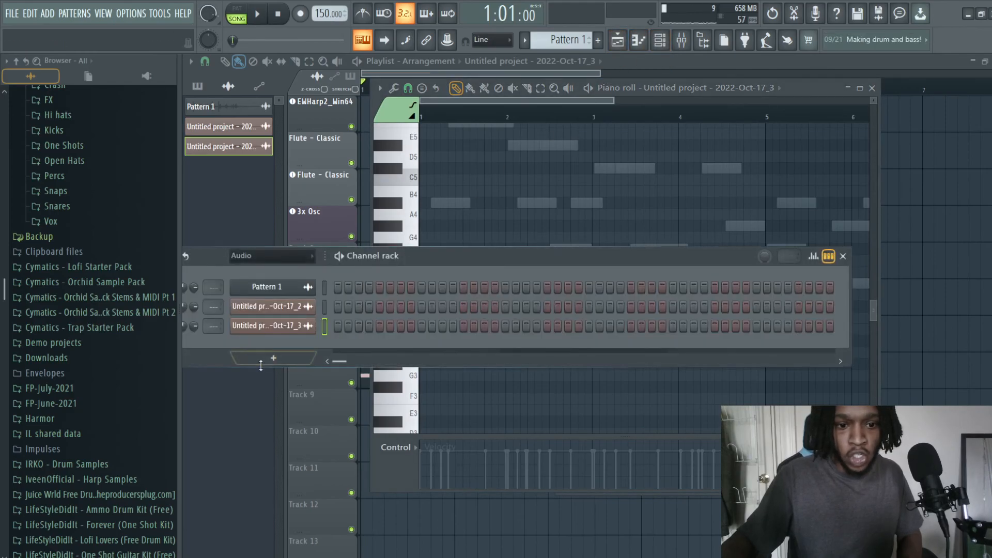
{"action": "left_click", "coordinate": [273, 358]}
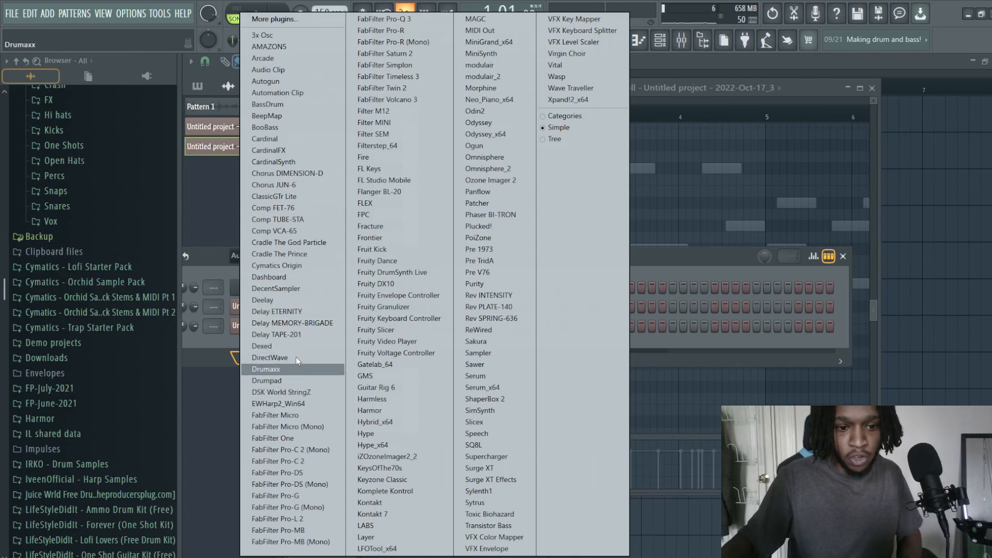
{"action": "left_click", "coordinate": [365, 375]}
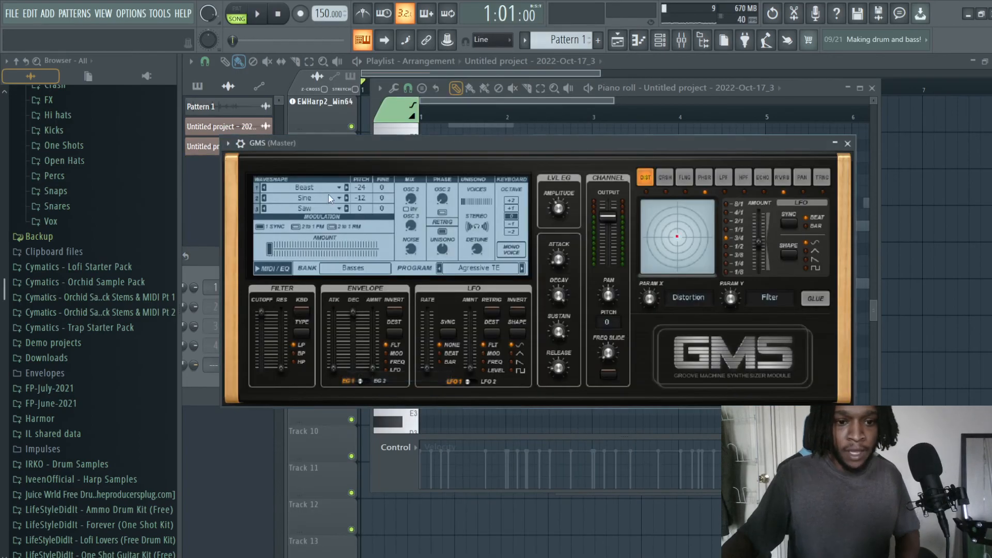
Step: Examine the waveshapes and built-in effect slots of GMS, including distortion, crusher, flanger, phaser and high-pass filter, and close the synth
{"action": "left_click", "coordinate": [312, 195]}
{"action": "left_click", "coordinate": [327, 184]}
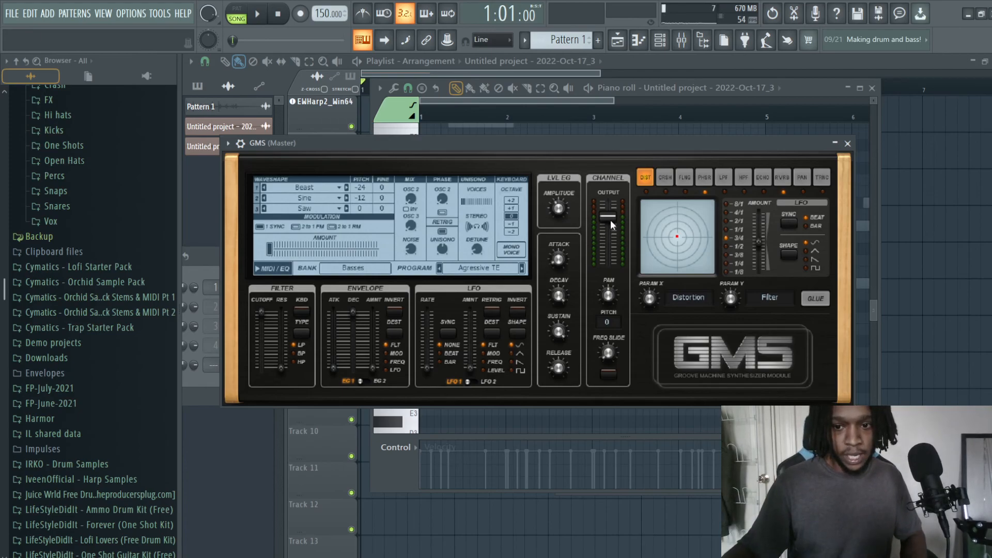
{"action": "left_click", "coordinate": [665, 178]}
{"action": "left_click", "coordinate": [650, 175]}
{"action": "double_click", "coordinate": [664, 178]}
{"action": "left_click", "coordinate": [684, 177]}
{"action": "left_click", "coordinate": [704, 180]}
{"action": "left_click", "coordinate": [744, 178]}
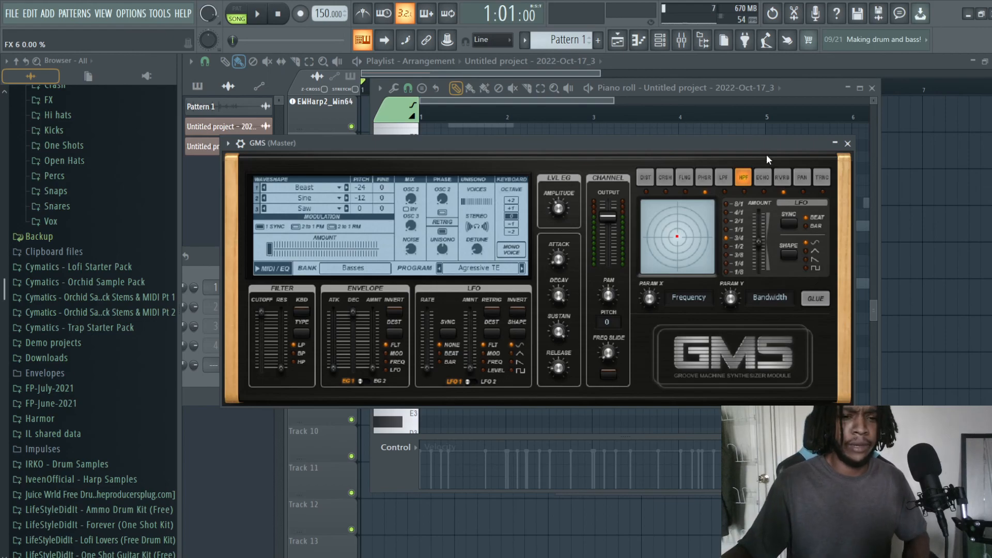
{"action": "left_click", "coordinate": [848, 144]}
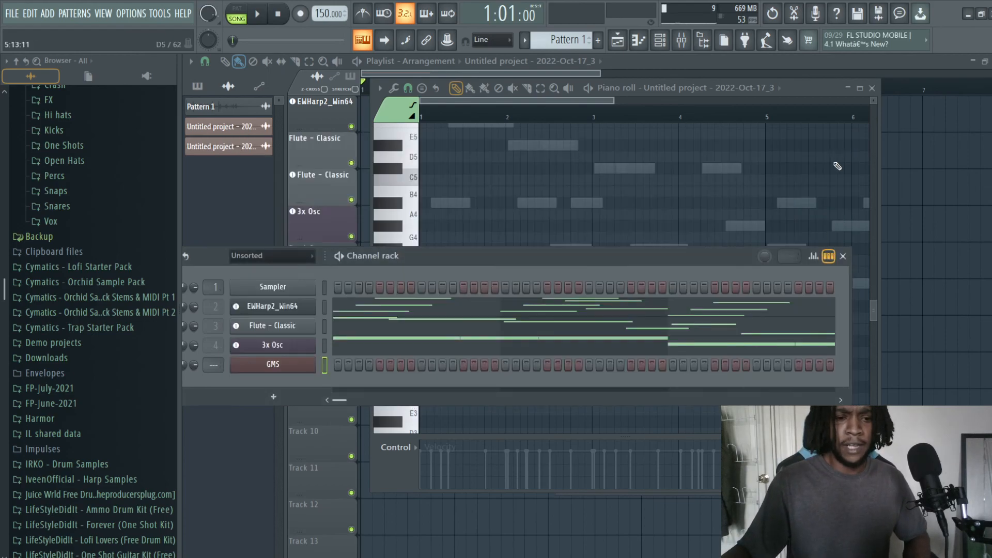